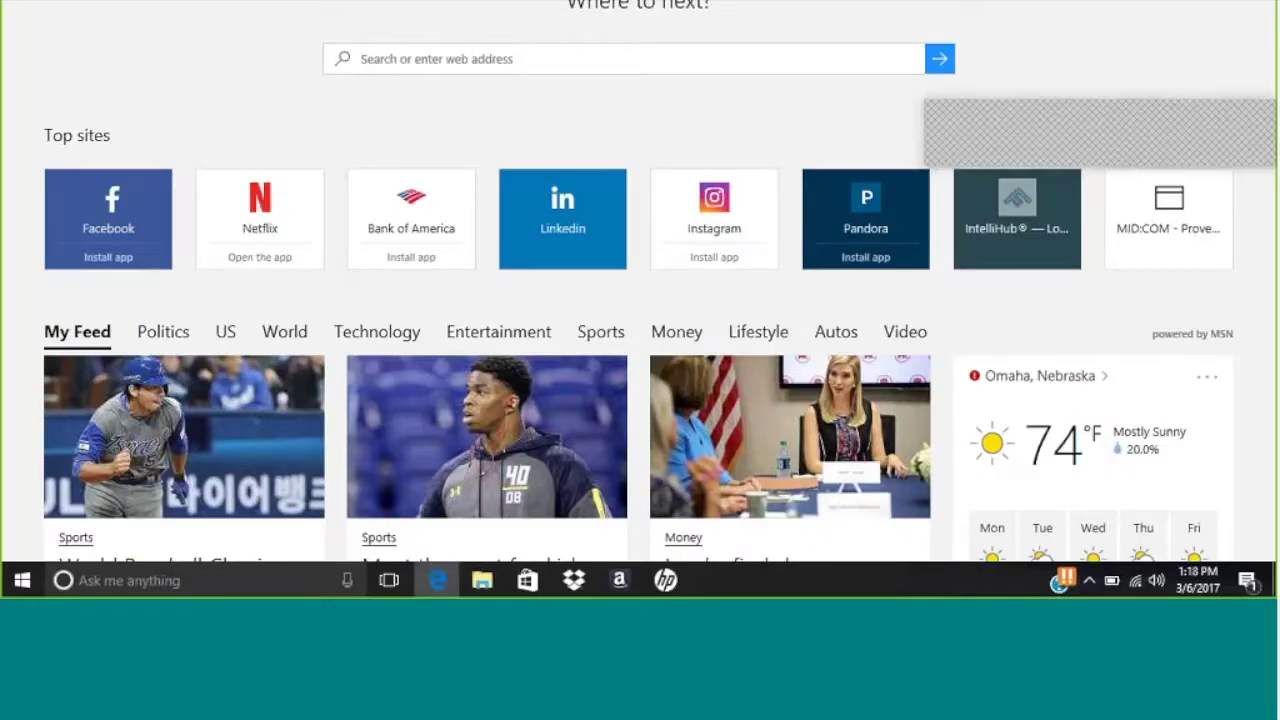
{"action": "type", "text": "www.mi"}
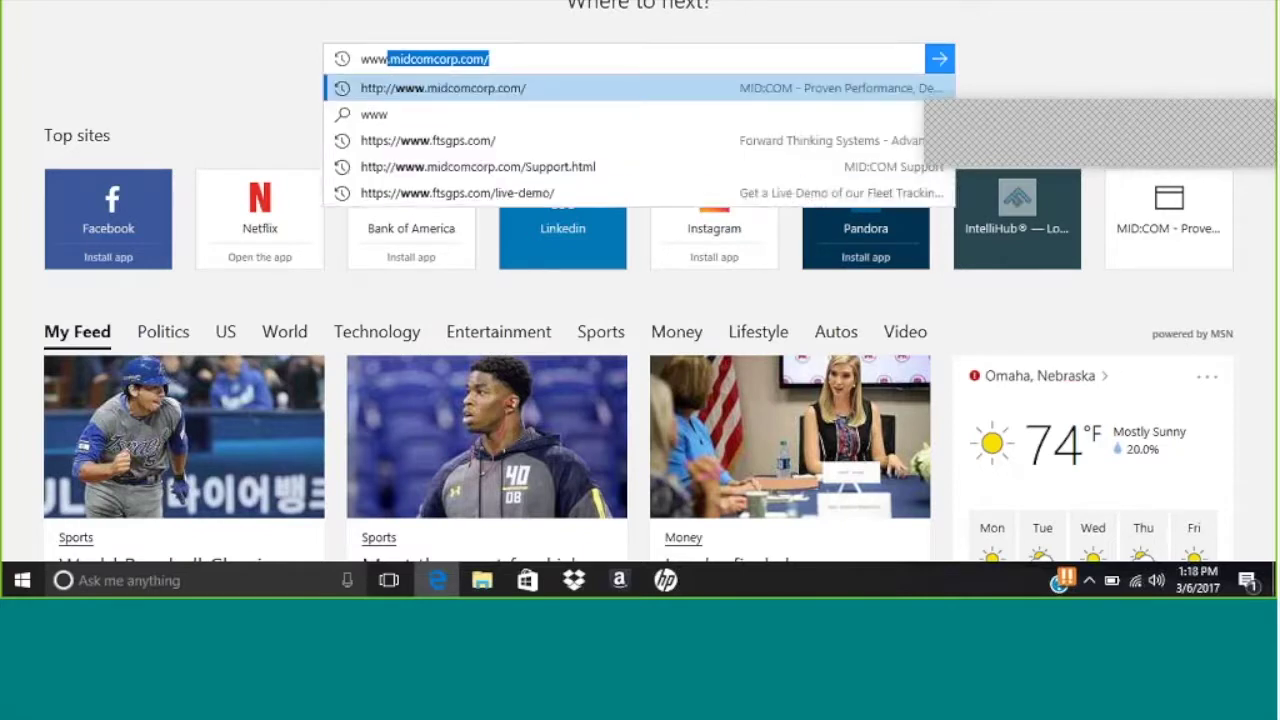
{"action": "type", "text": "dco"}
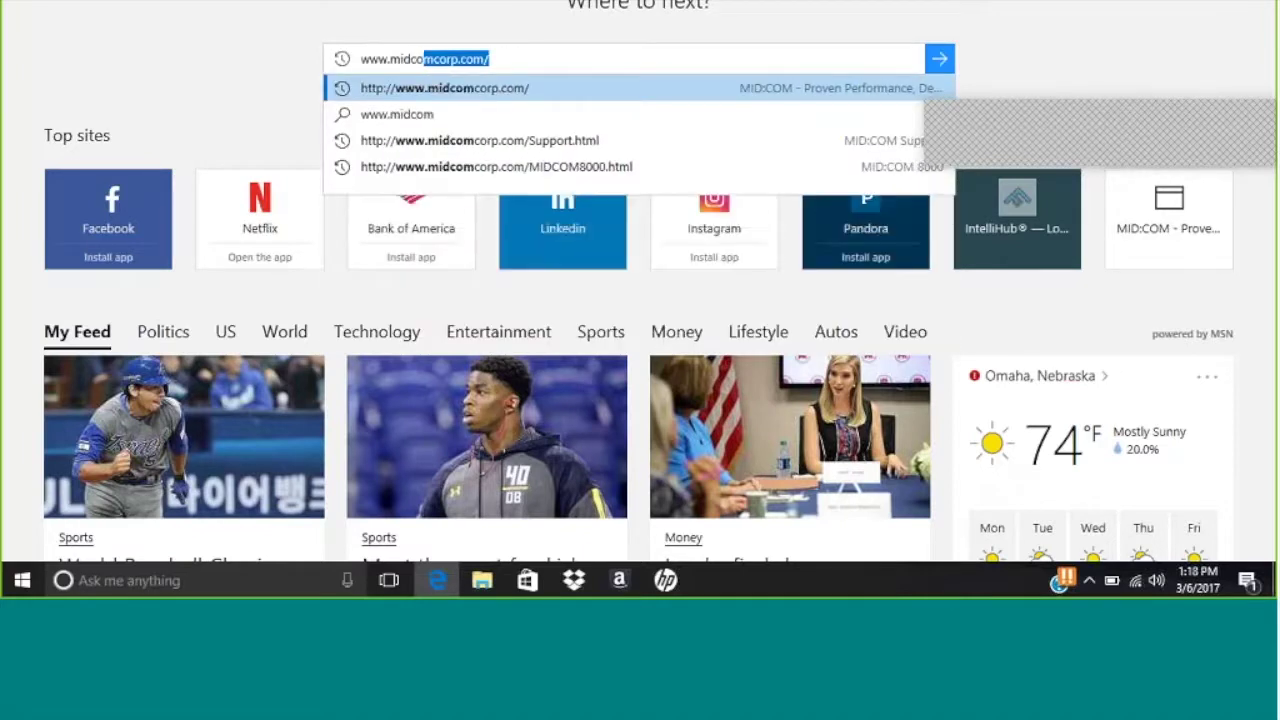
{"action": "type", "text": "mcorp."}
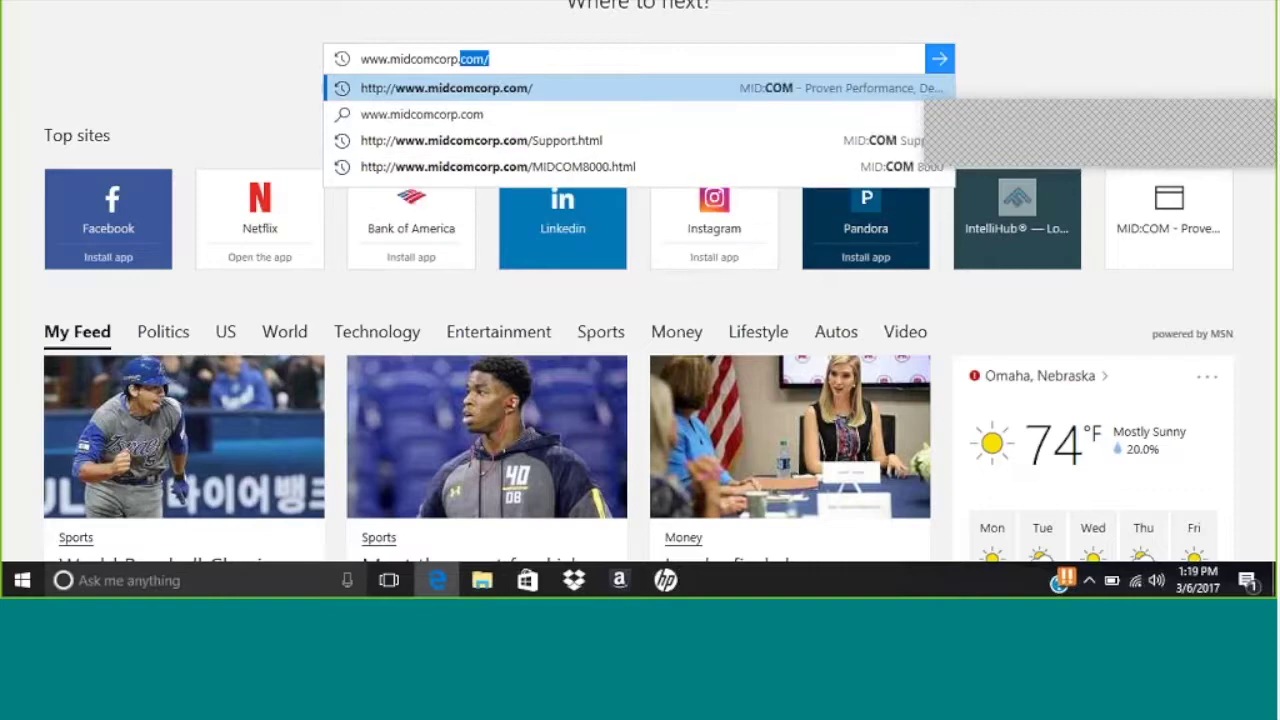
{"action": "key", "text": "Return"}
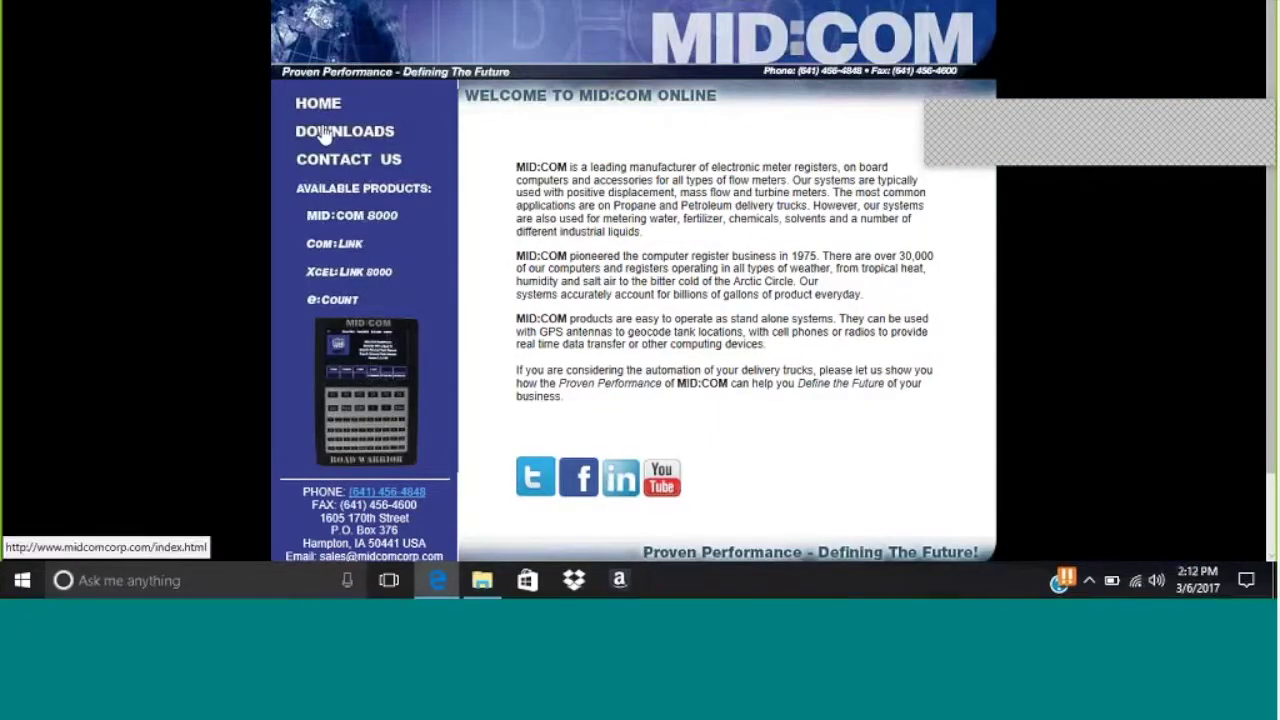
{"action": "left_click", "coordinate": [326, 137]}
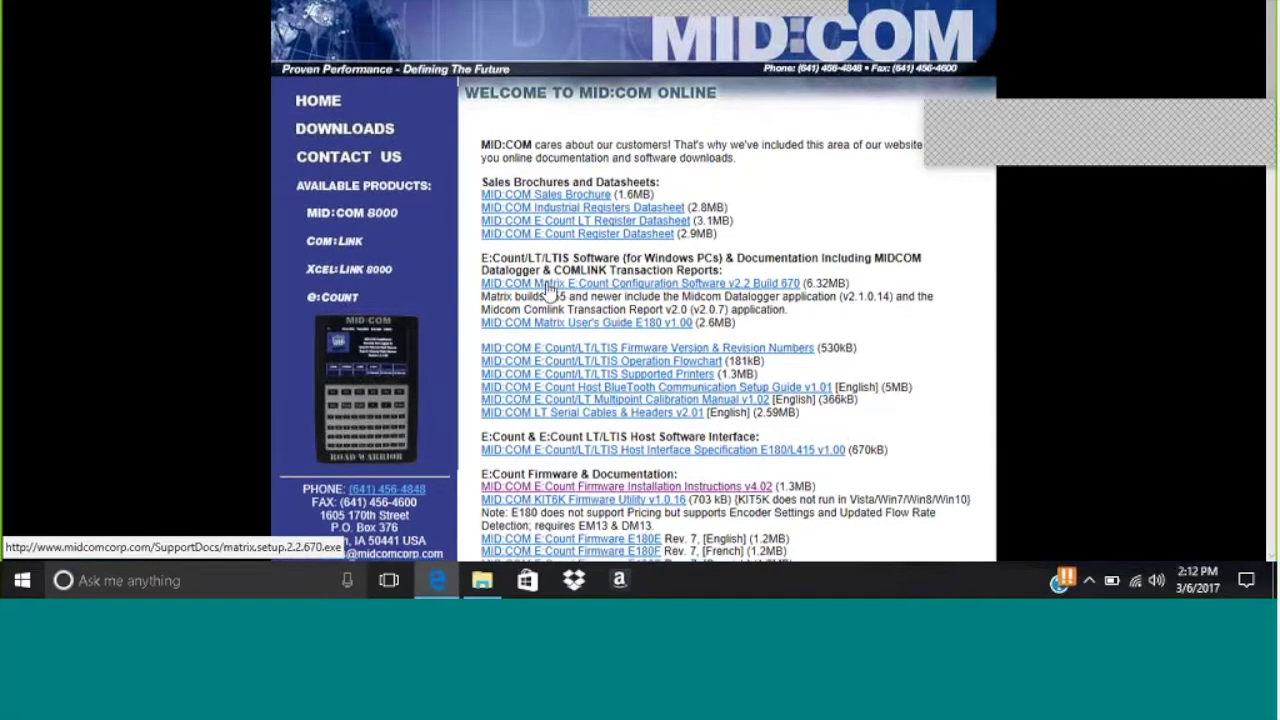
Download and save the MID:COM KIT6K Firmware Utility v1.0.16 installer, and open the folder containing it
{"action": "scroll", "coordinate": [549, 290], "scroll_direction": "down", "scroll_amount": 2}
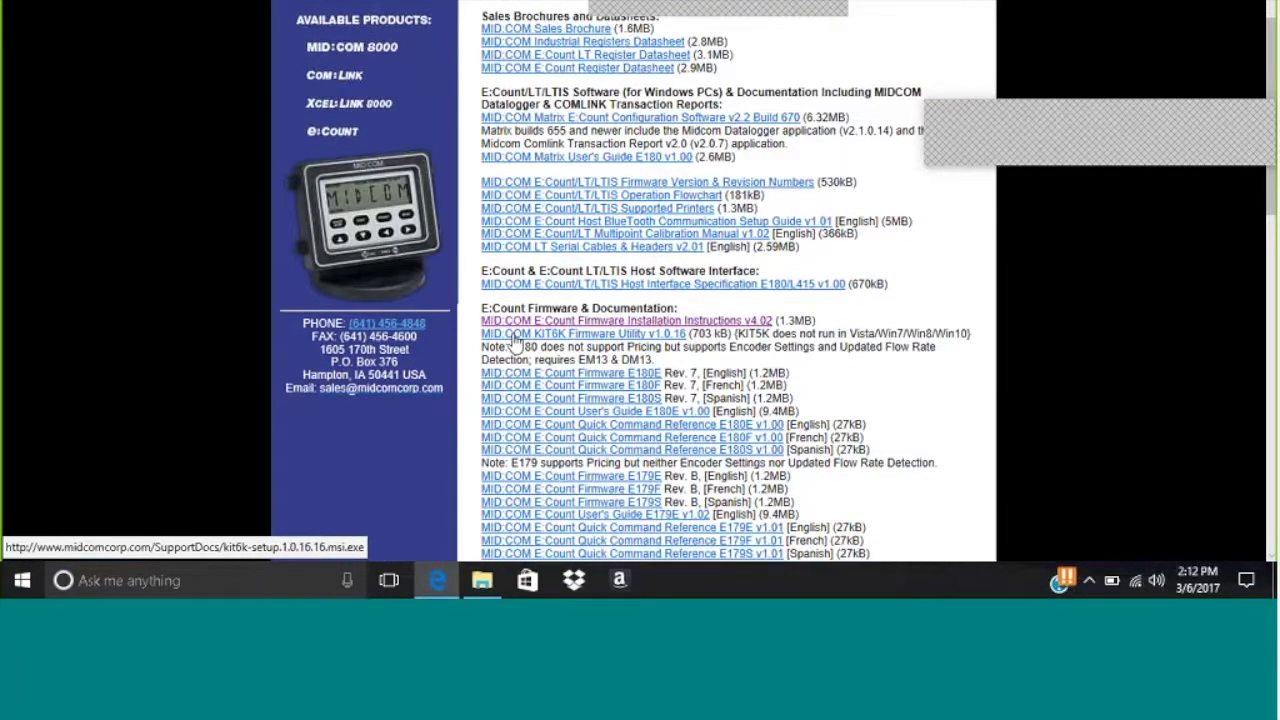
{"action": "left_click", "coordinate": [513, 337]}
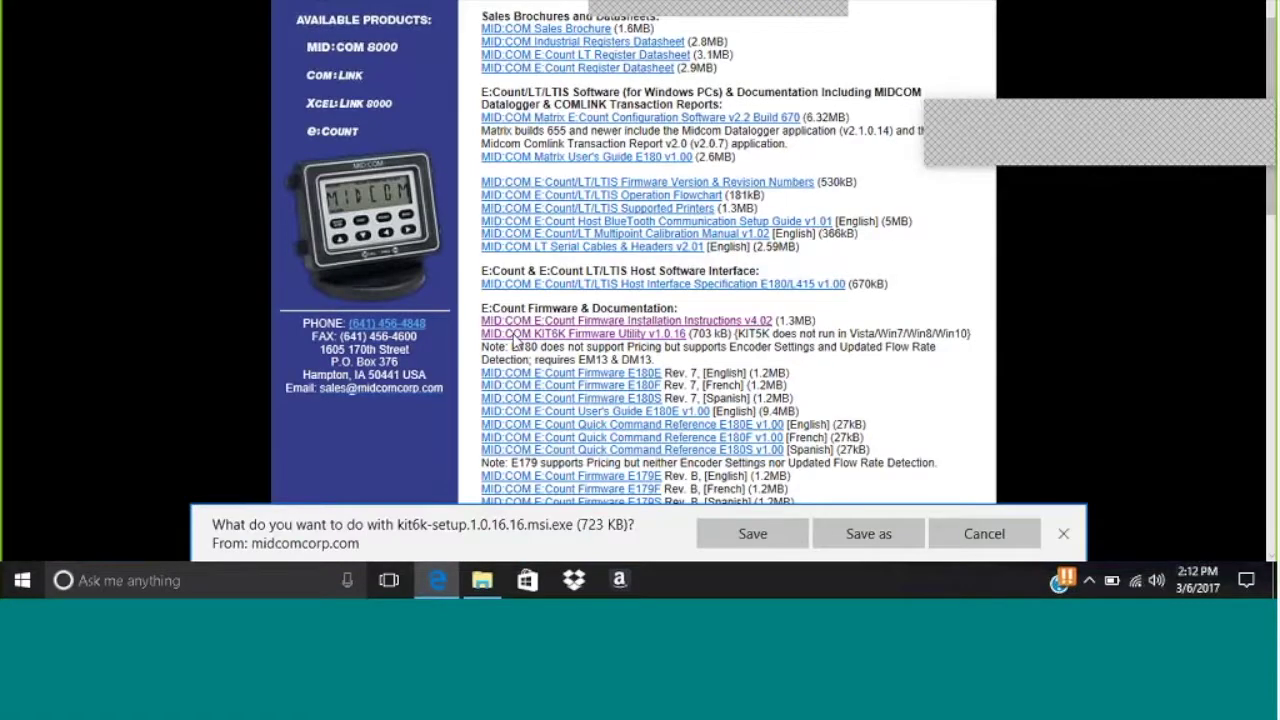
{"action": "left_click", "coordinate": [745, 530]}
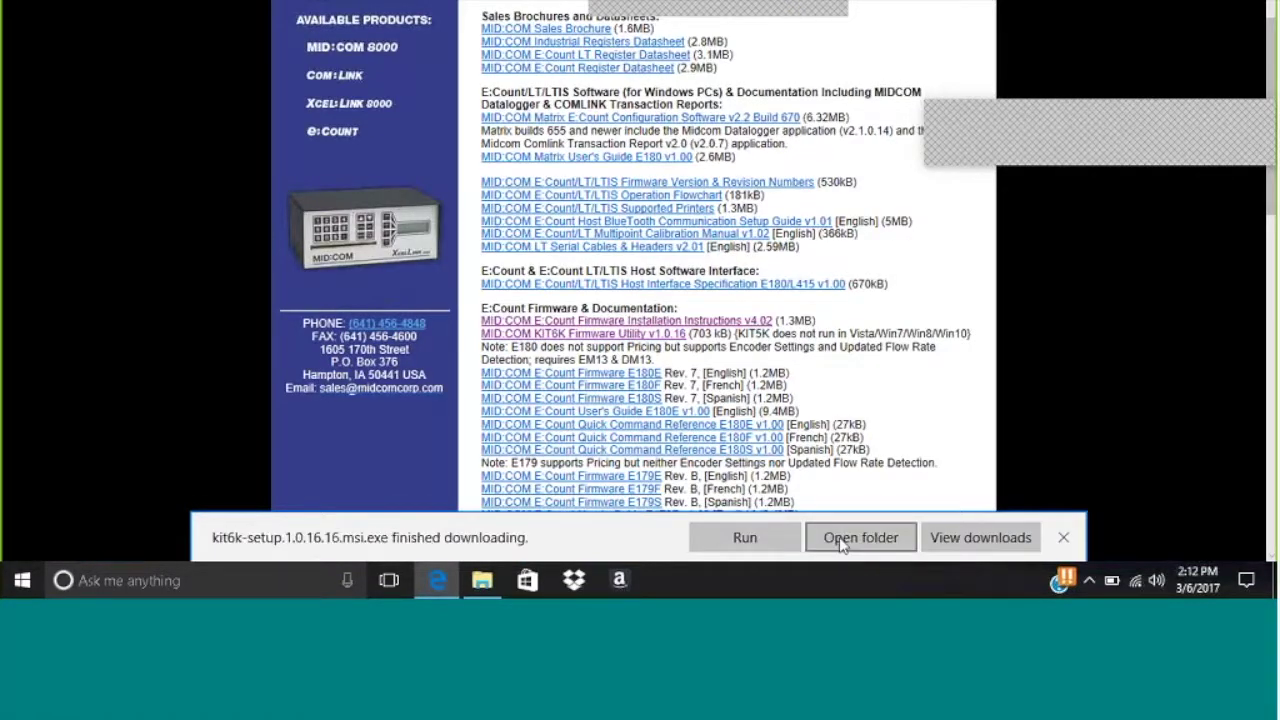
{"action": "left_click", "coordinate": [845, 538]}
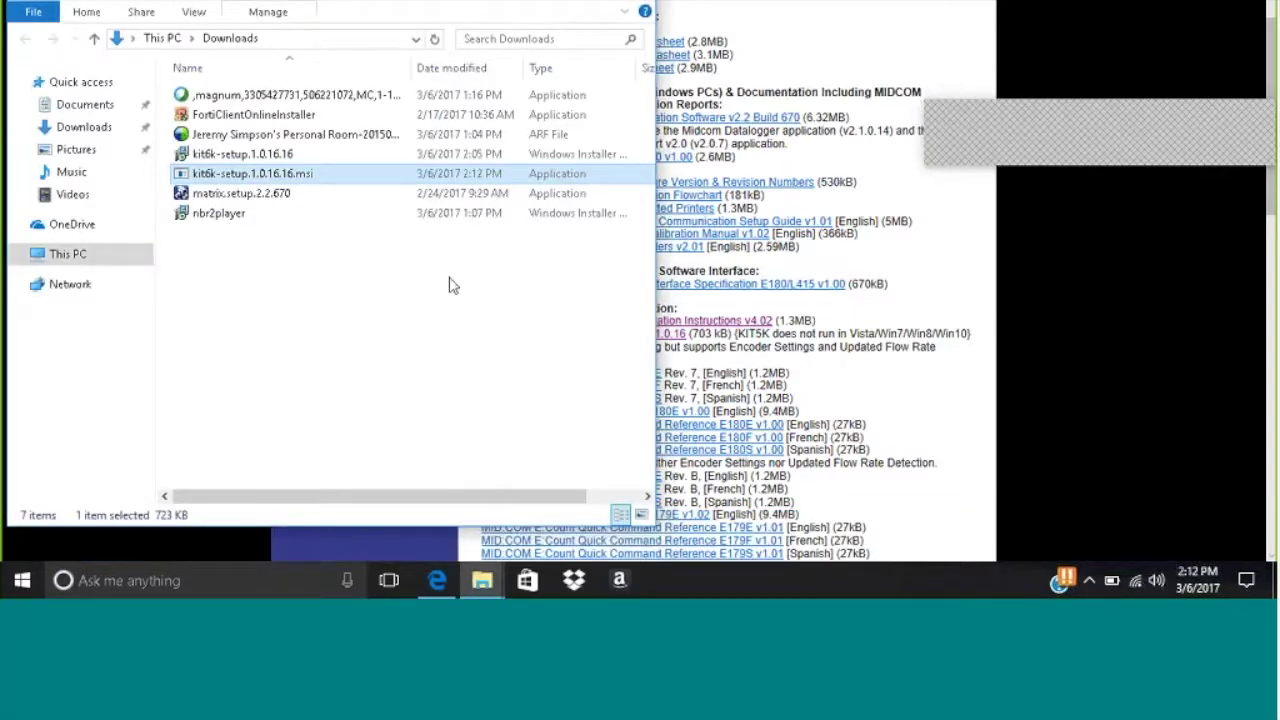
Install the Midcom KIT6K Utility from kit6k-setup.1.0.16.16 in the default folder for everyone, and launch it on completion
{"action": "left_click", "coordinate": [266, 155]}
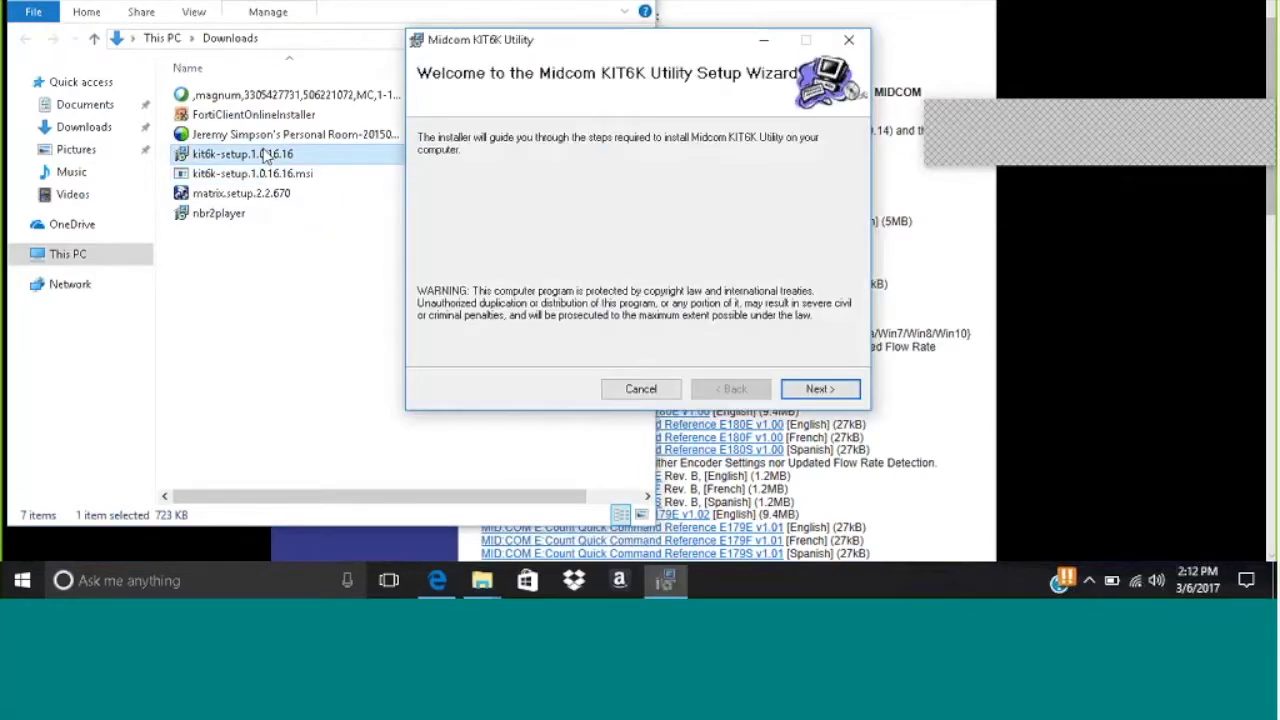
{"action": "left_click", "coordinate": [821, 391]}
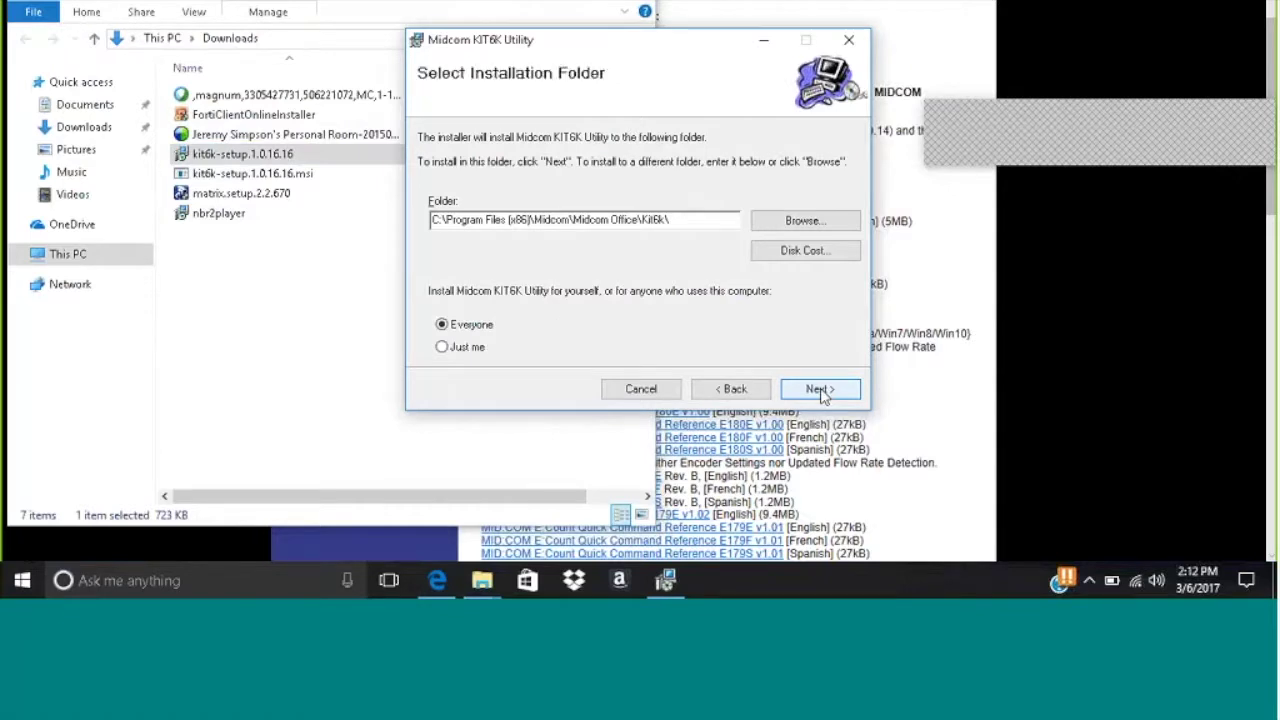
{"action": "left_click", "coordinate": [821, 391]}
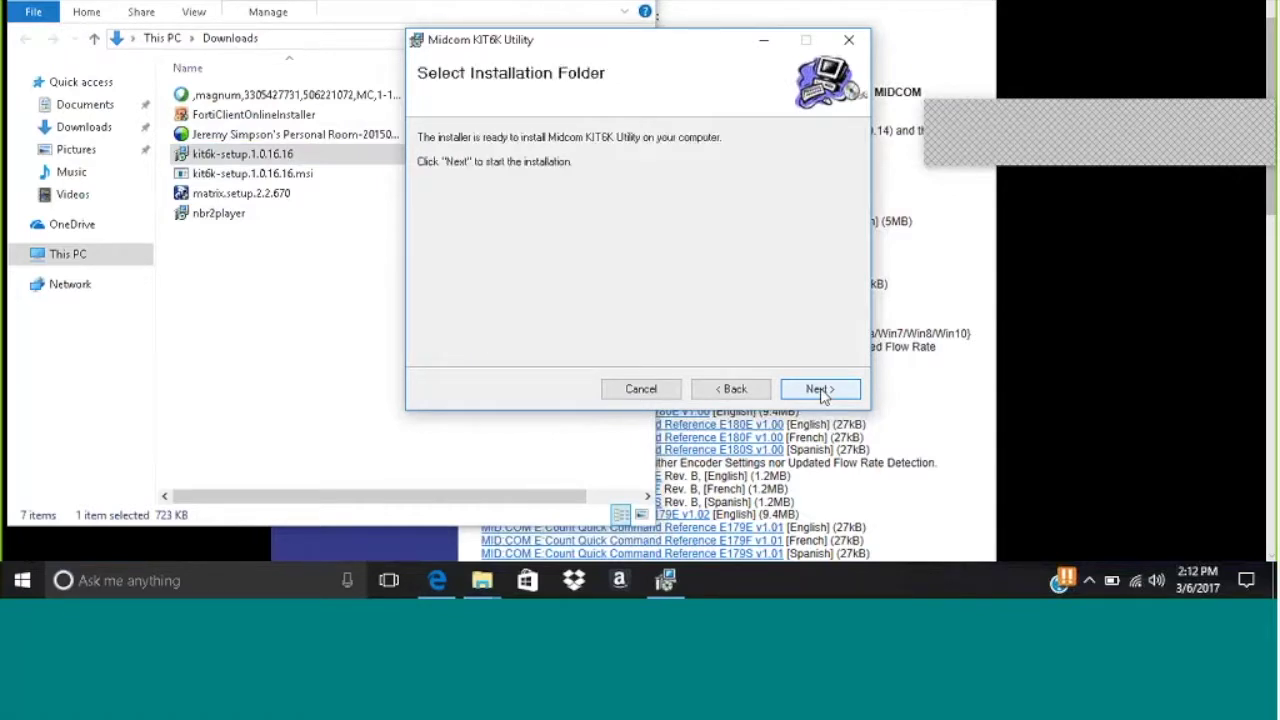
{"action": "left_click", "coordinate": [821, 391]}
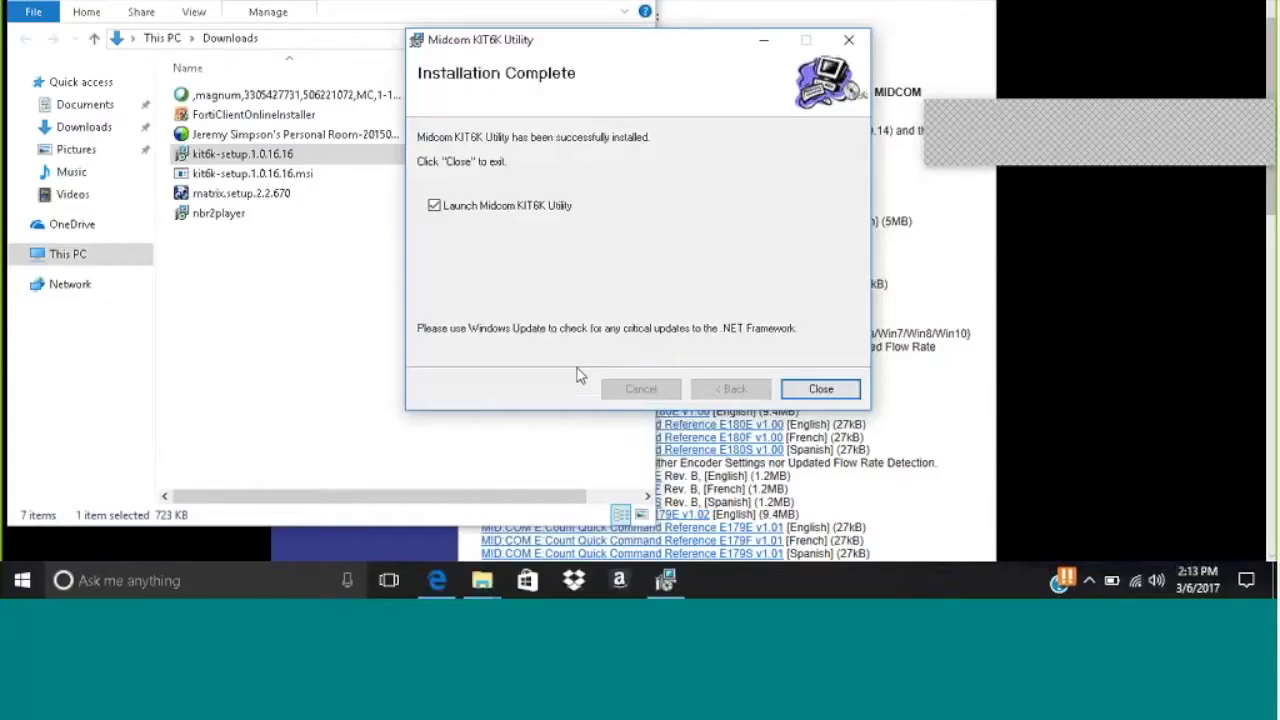
{"action": "left_click", "coordinate": [820, 389]}
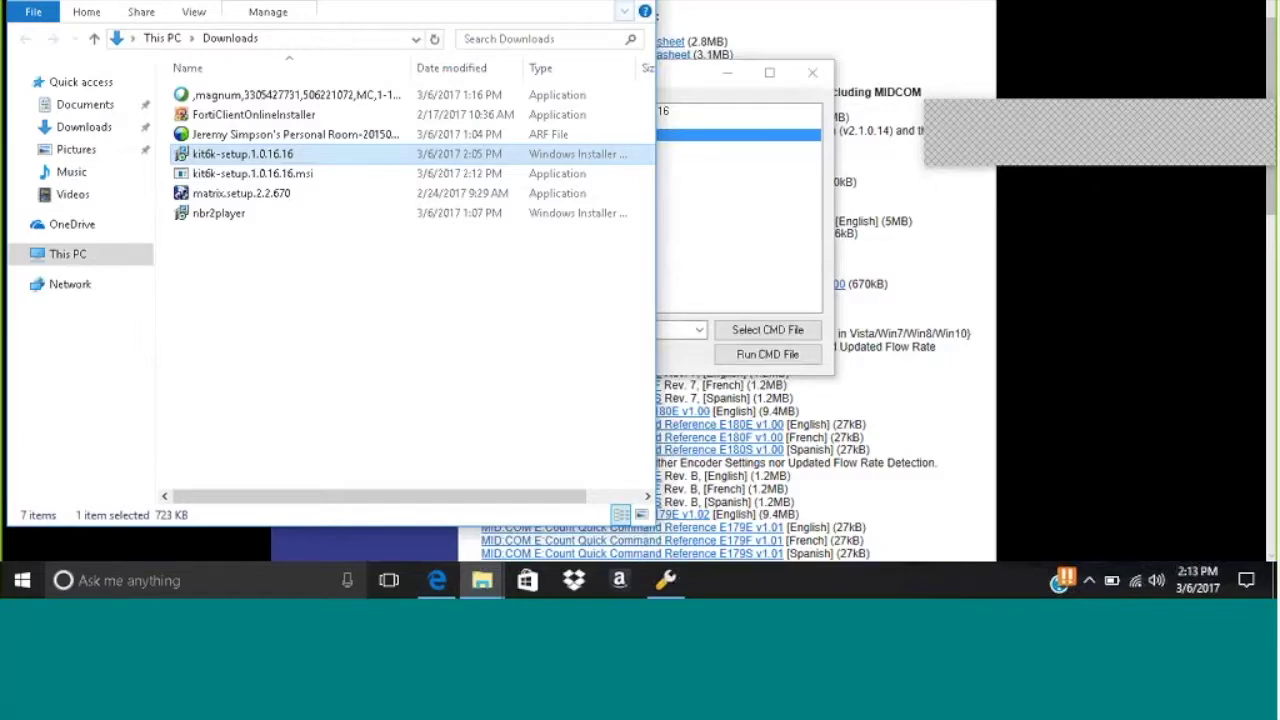
Clear the open windows off the downloads page, download the English E:Count Firmware E179E Rev. B, and open its download folder
{"action": "key", "text": "alt+F4"}
{"action": "left_click", "coordinate": [727, 73]}
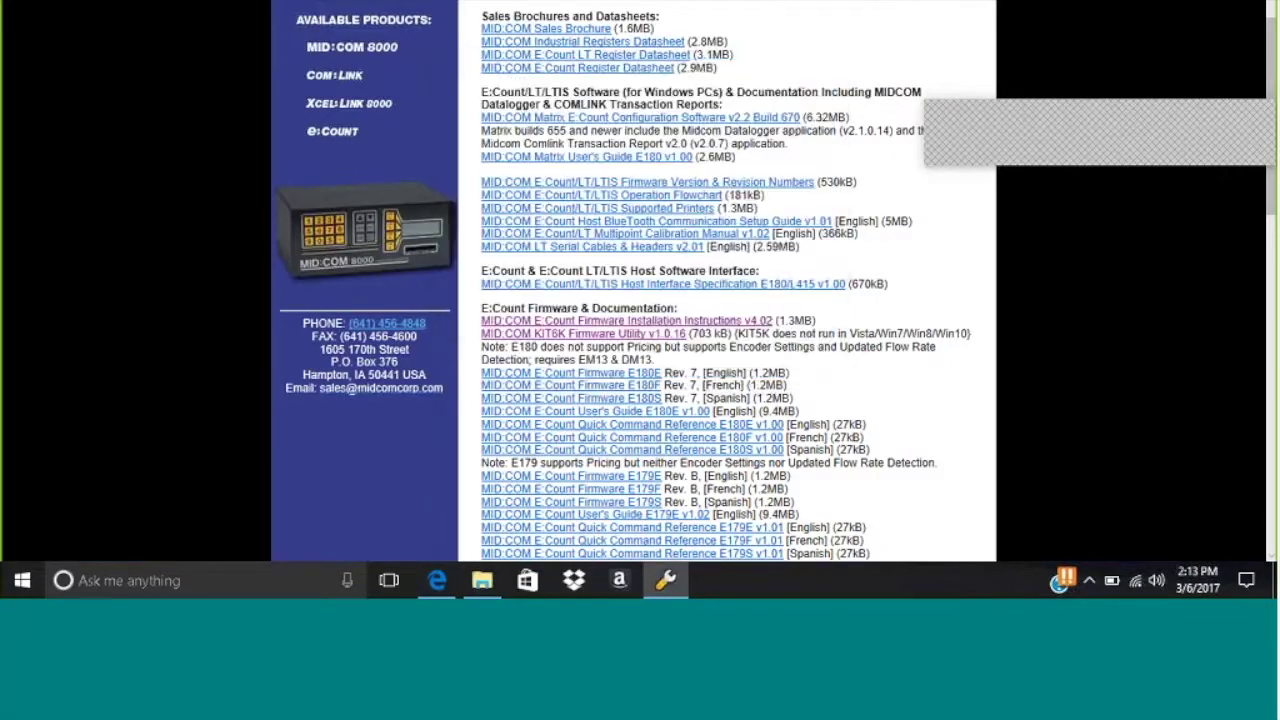
{"action": "scroll", "coordinate": [629, 305], "scroll_direction": "down", "scroll_amount": 1}
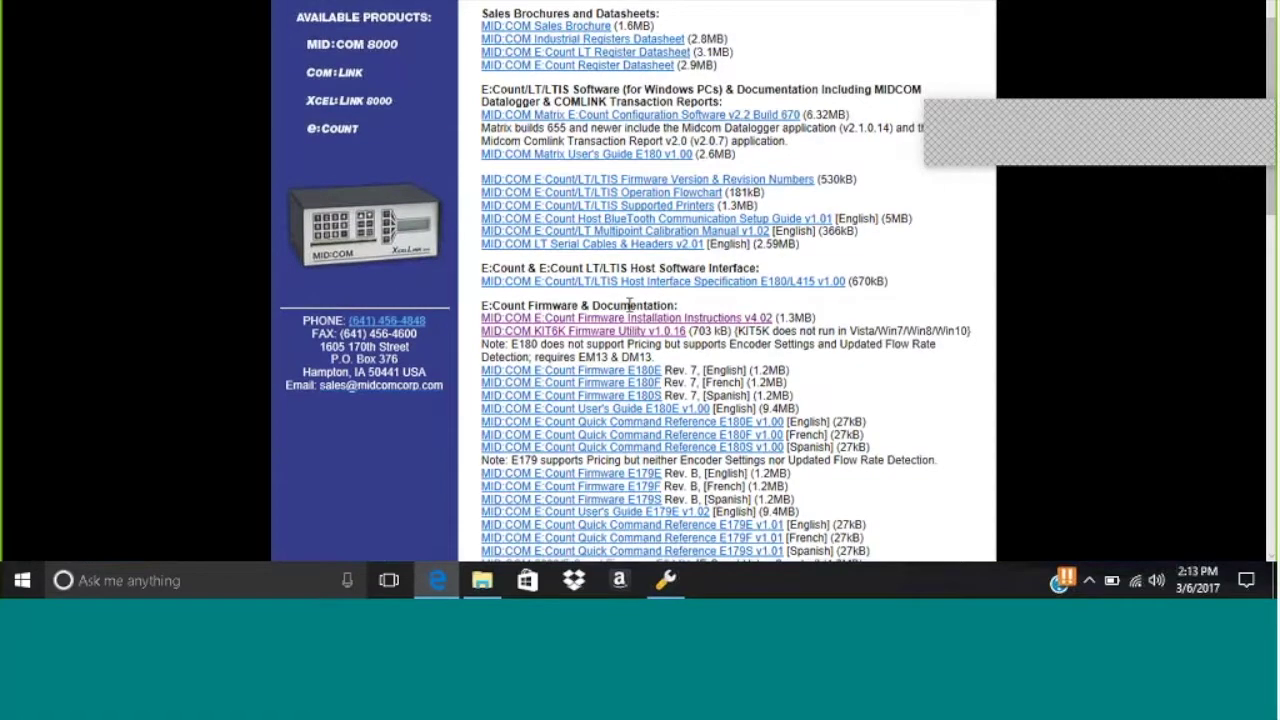
{"action": "scroll", "coordinate": [629, 305], "scroll_direction": "down", "scroll_amount": 3}
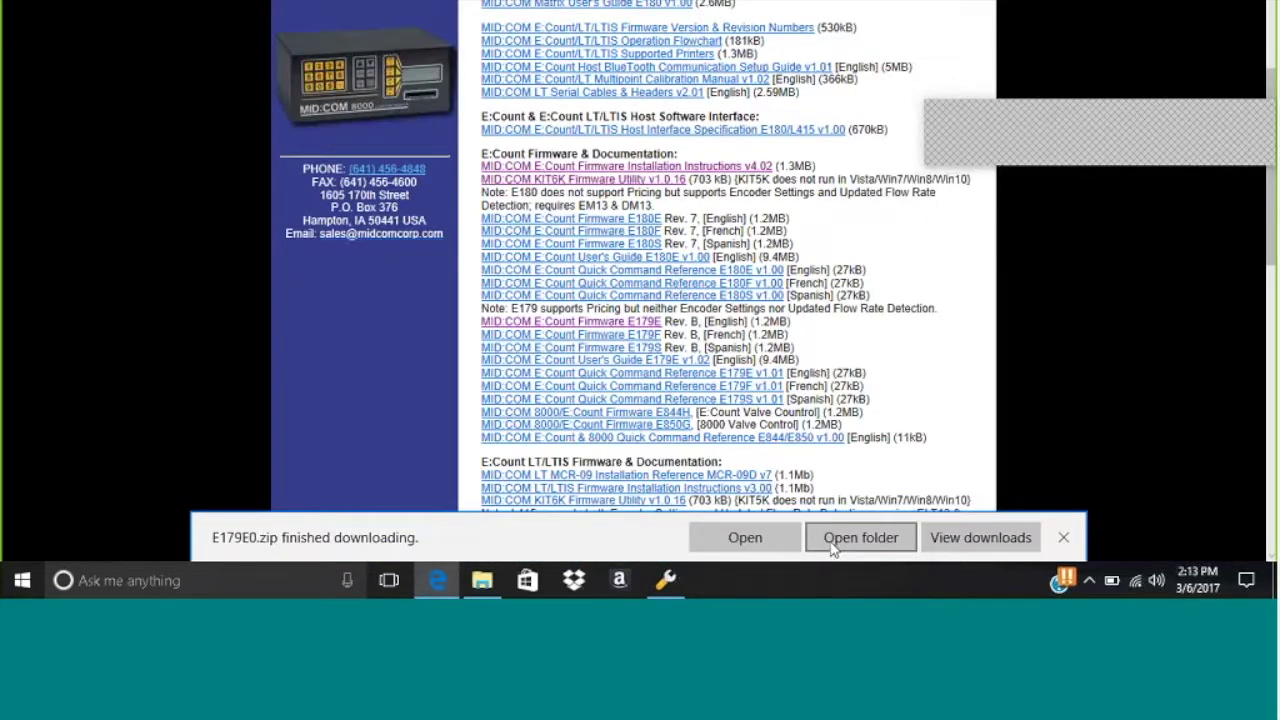
{"action": "left_click", "coordinate": [830, 540]}
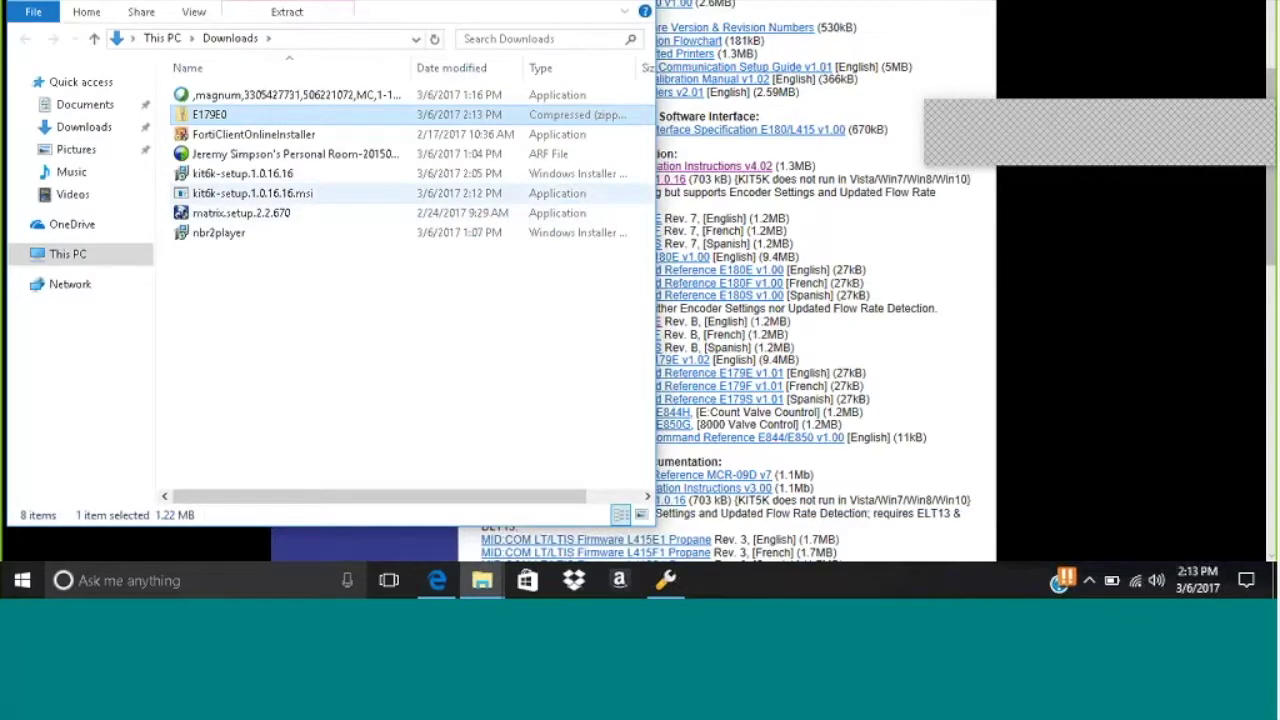
Extract the E179E0 archive into a new Desktop folder named 179
{"action": "right_click", "coordinate": [202, 118]}
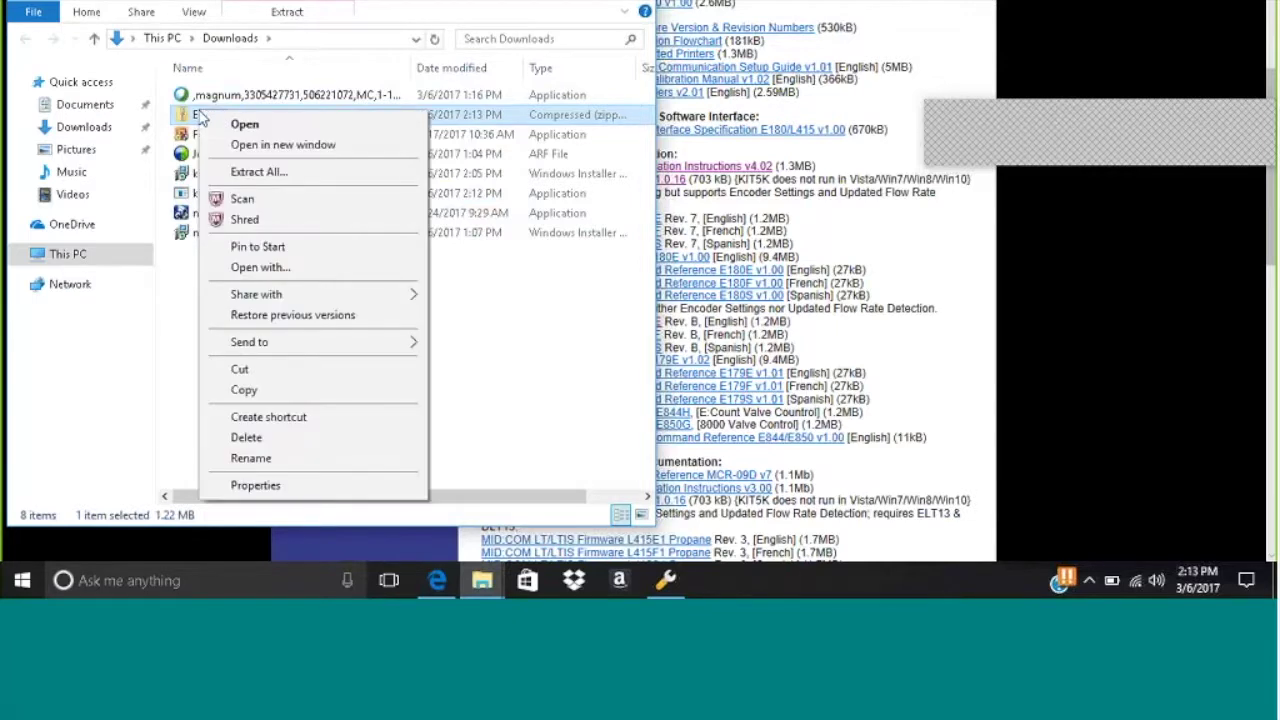
{"action": "left_click", "coordinate": [260, 174]}
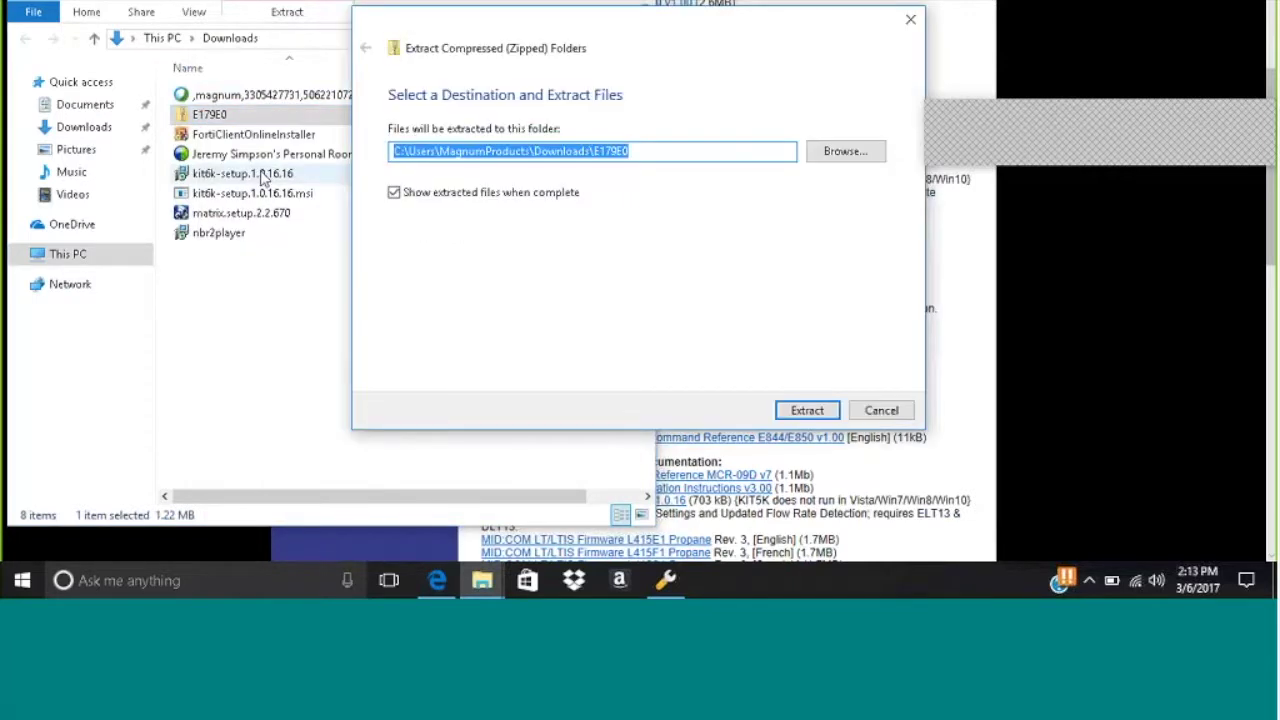
{"action": "left_click", "coordinate": [828, 157]}
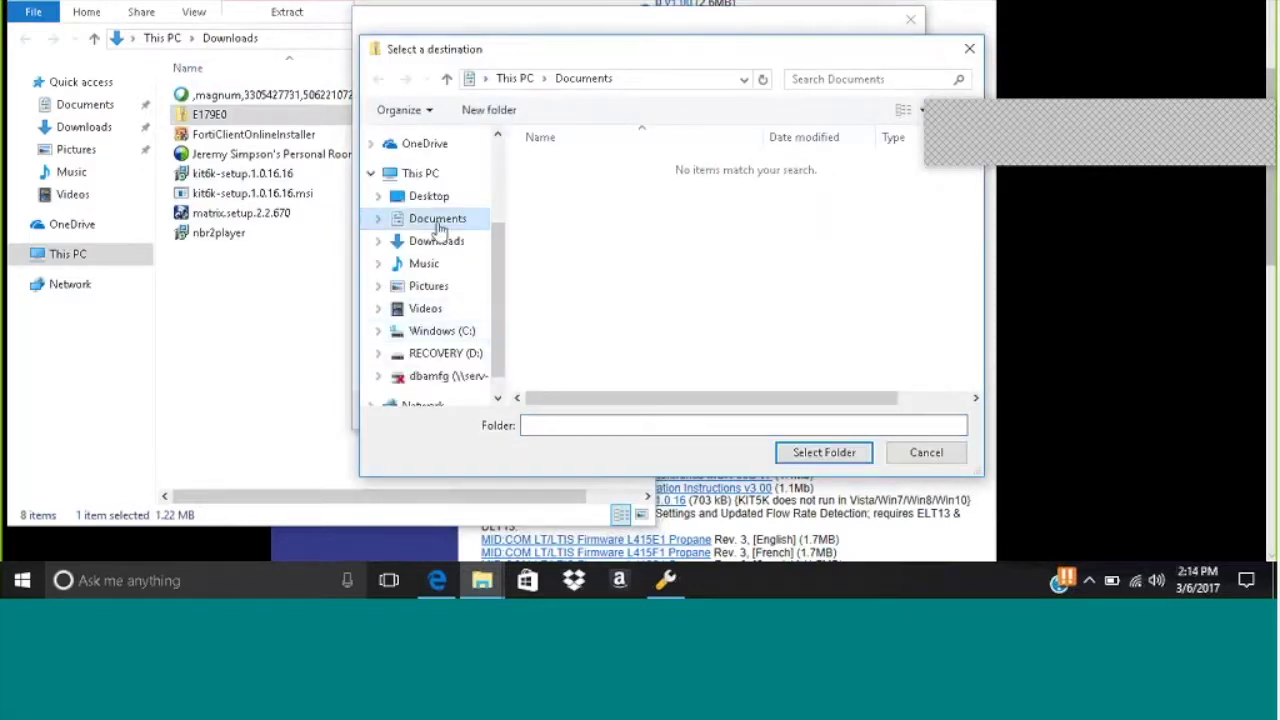
{"action": "left_click", "coordinate": [430, 197]}
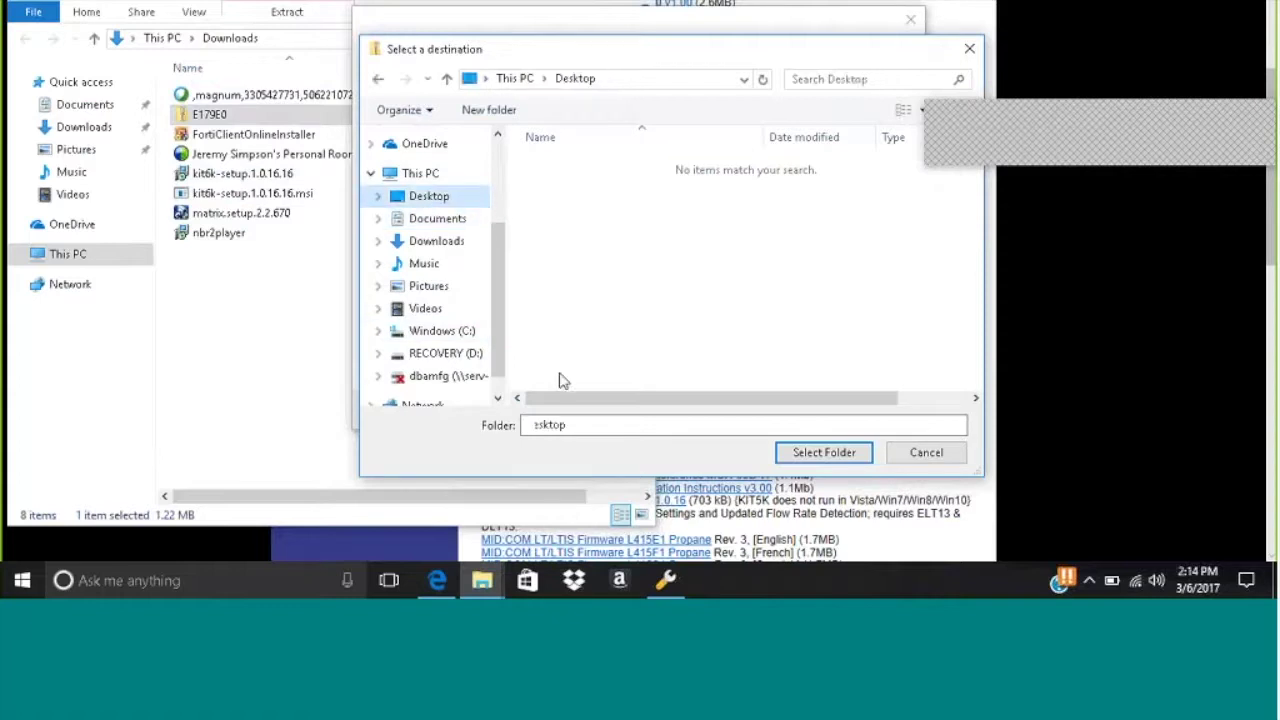
{"action": "left_click", "coordinate": [489, 111]}
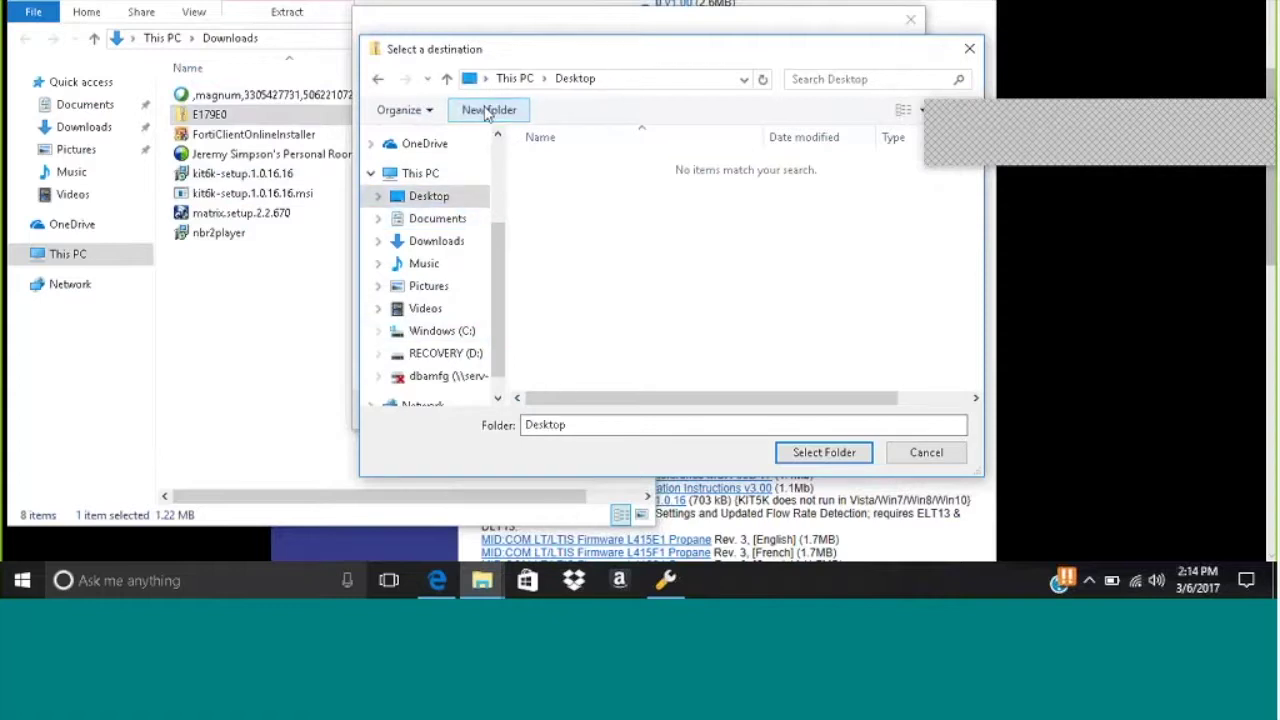
{"action": "type", "text": "179"}
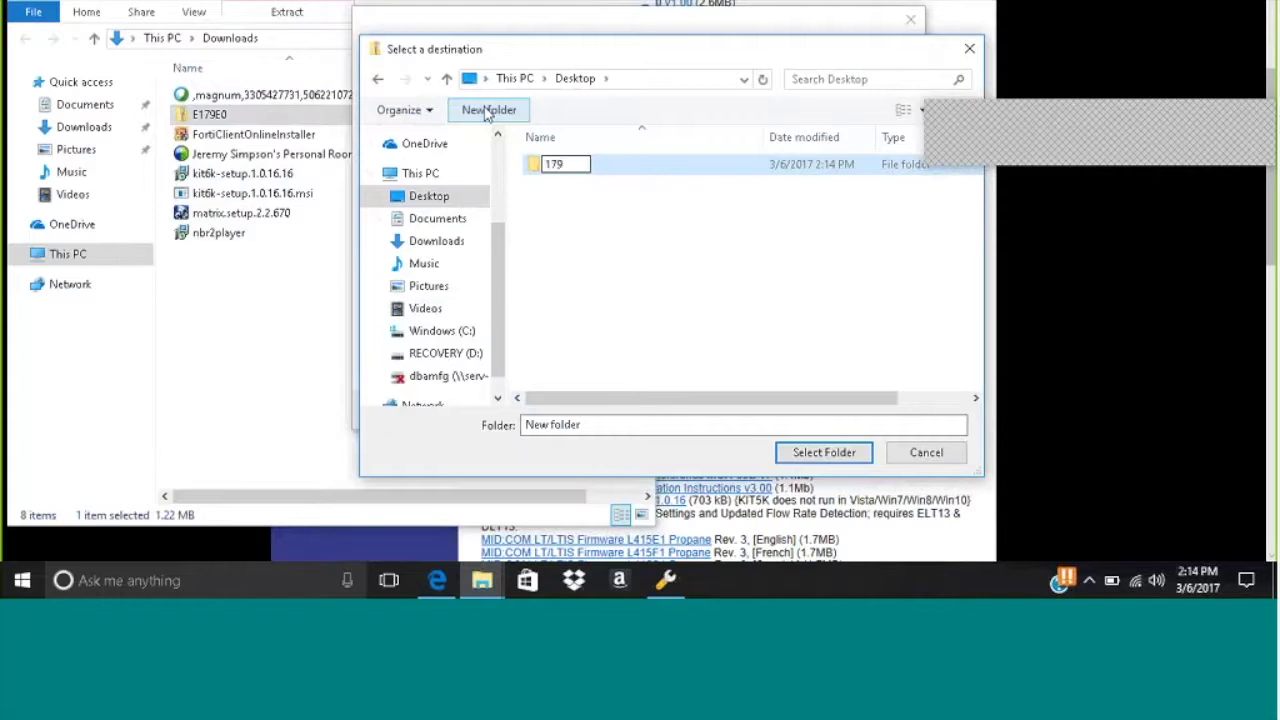
{"action": "key", "text": "Return"}
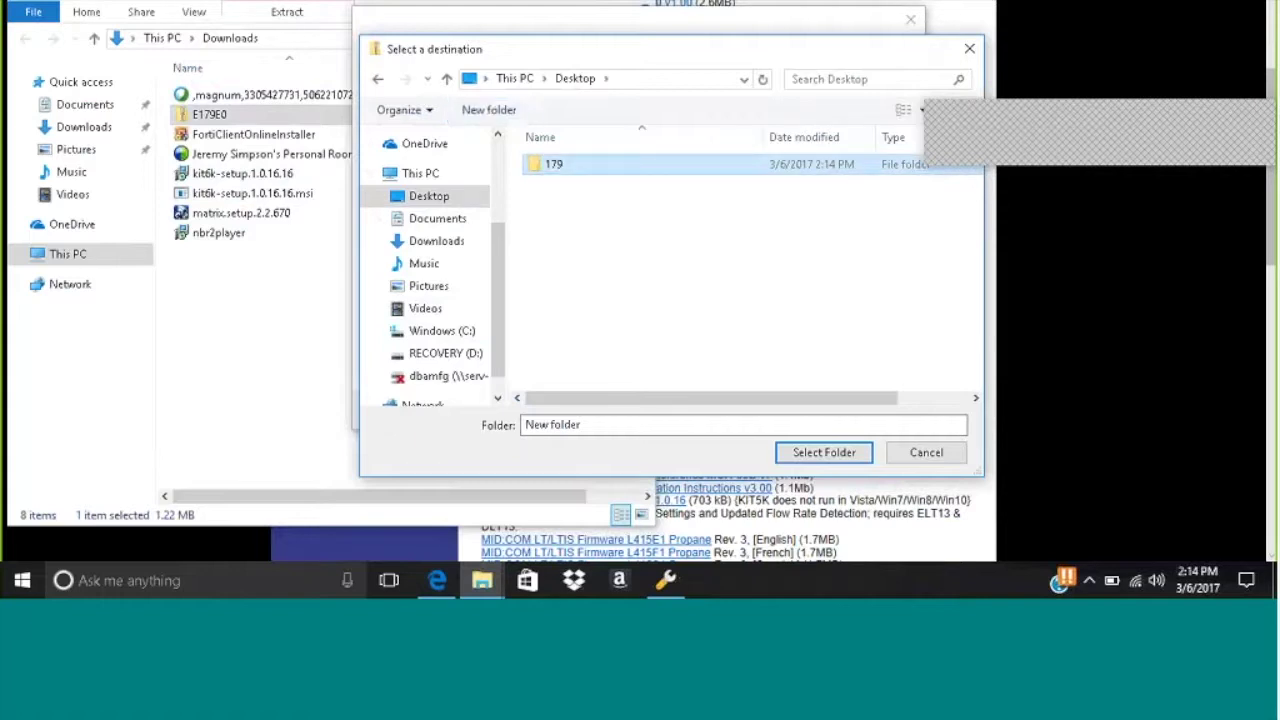
{"action": "left_click", "coordinate": [812, 452]}
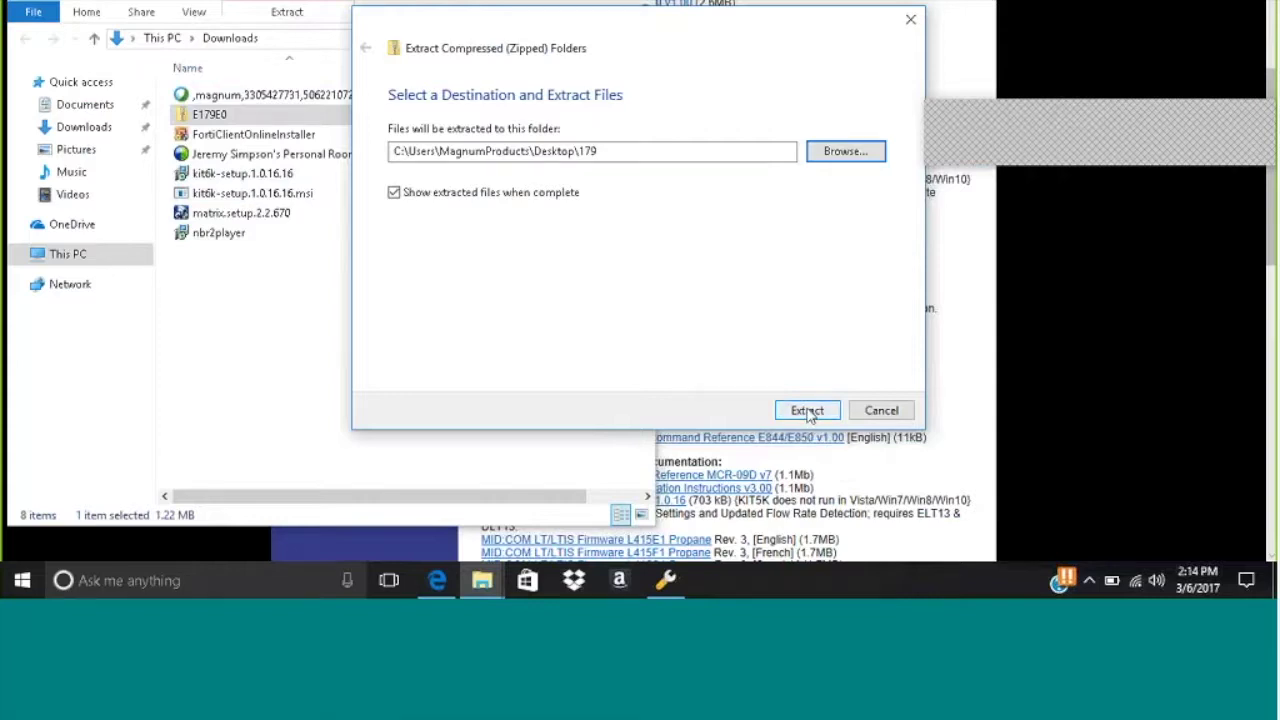
{"action": "left_click", "coordinate": [808, 410]}
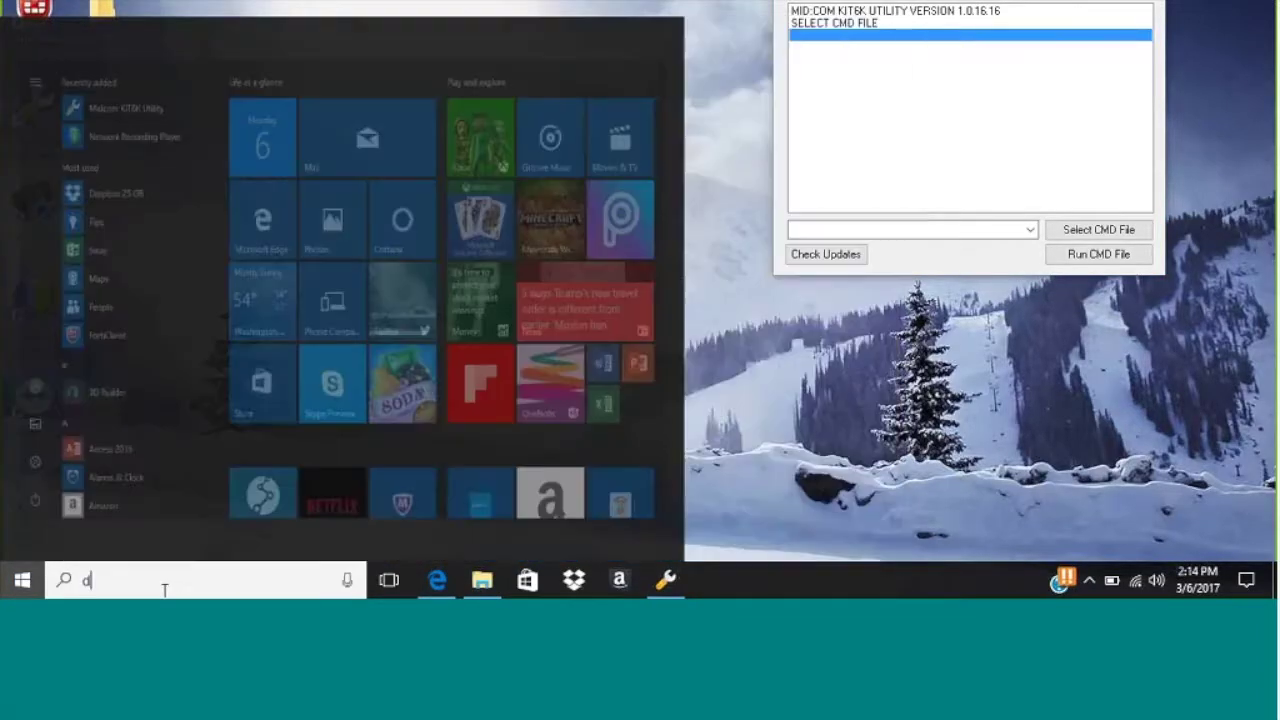
Open Device Manager and bring up the properties of the USB Serial Port under Ports (COM & LPT)
{"action": "type", "text": "vice"}
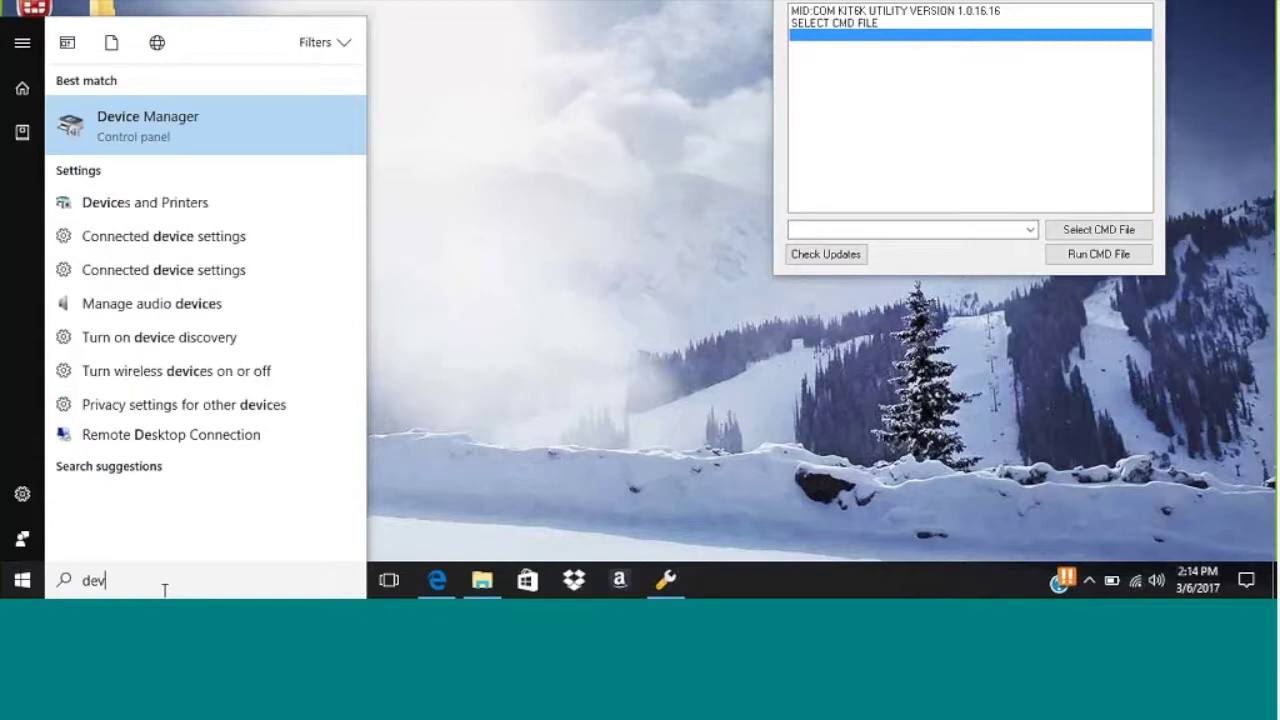
{"action": "left_click", "coordinate": [155, 122]}
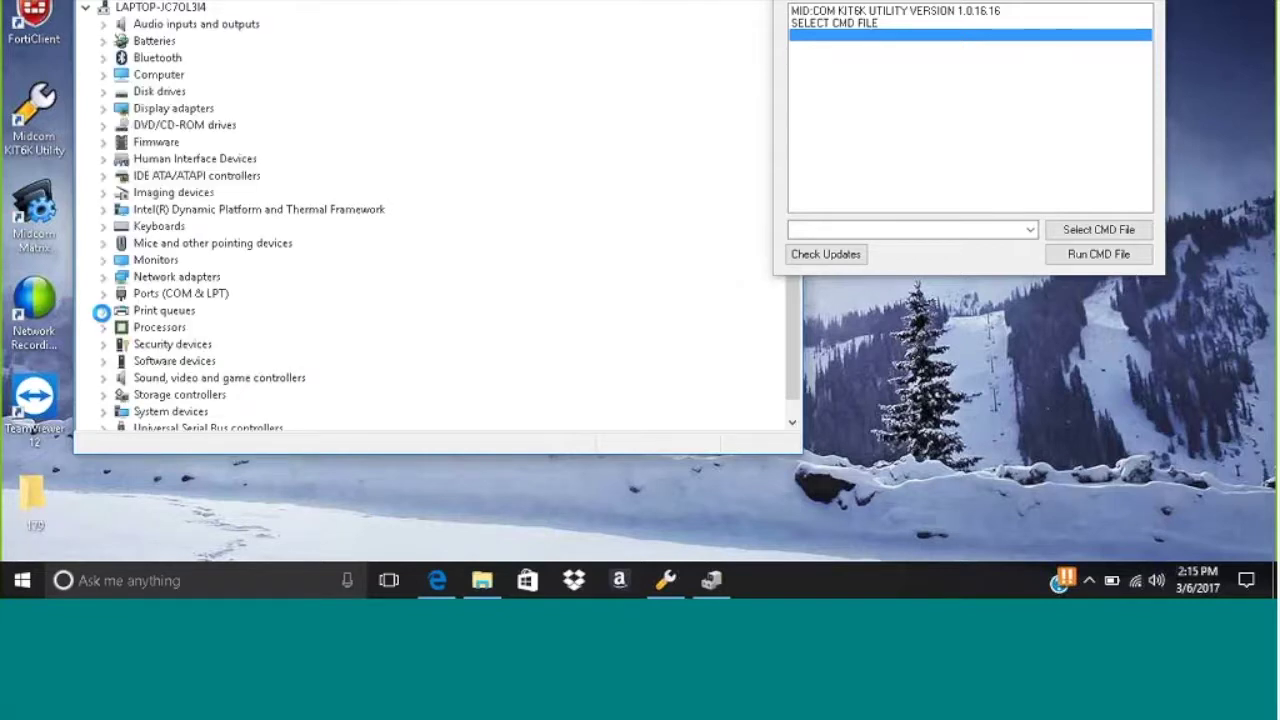
{"action": "left_click", "coordinate": [103, 293]}
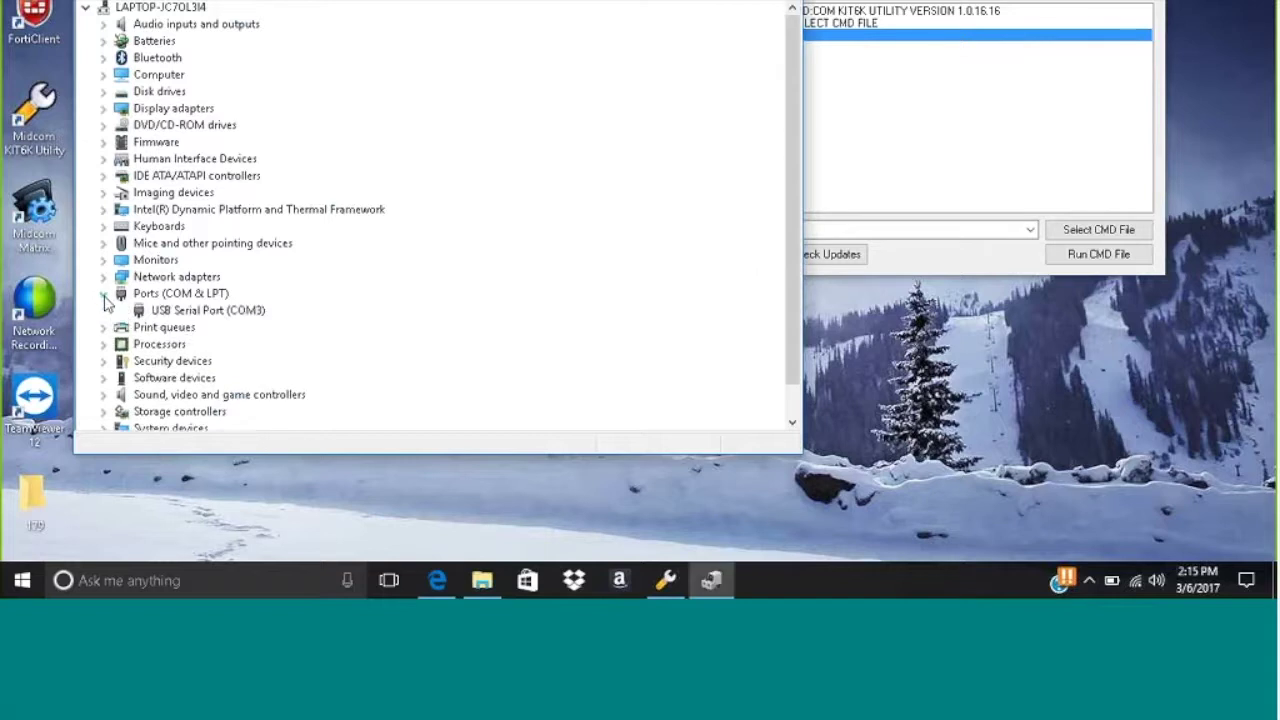
{"action": "left_click", "coordinate": [216, 316]}
{"action": "double_click", "coordinate": [216, 316]}
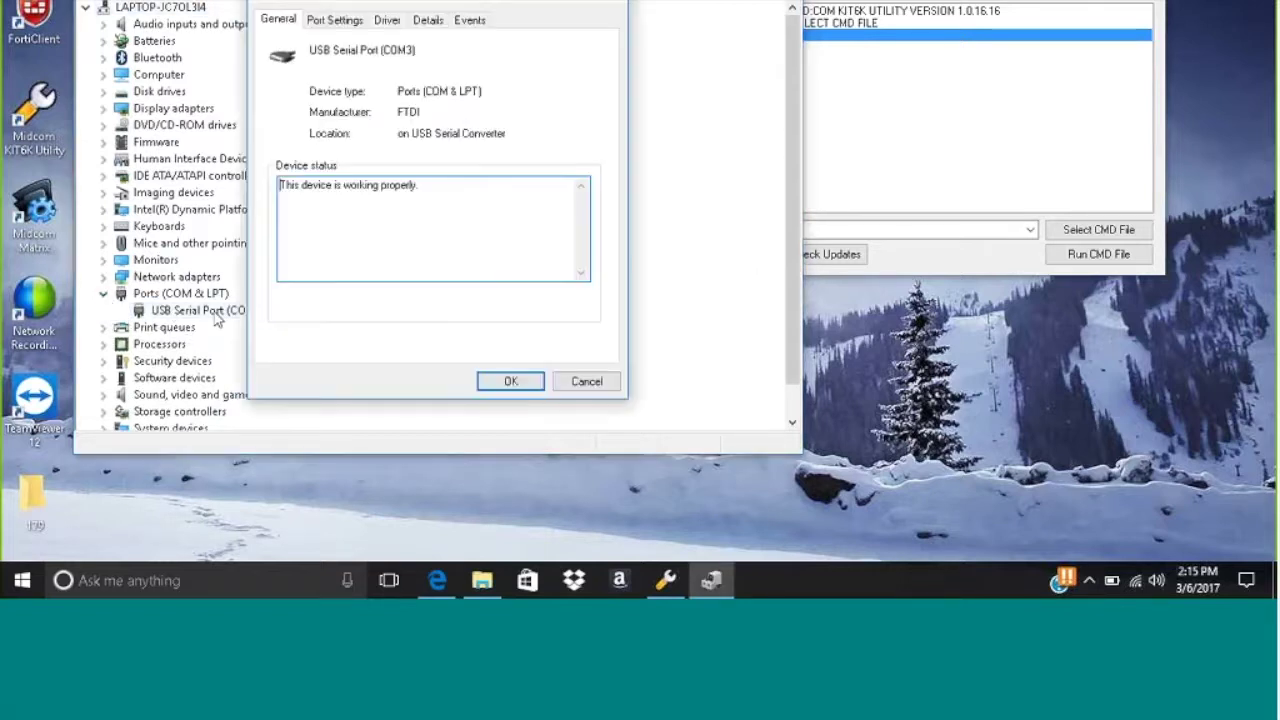
Assign the USB Serial Port to COM1 in its advanced port settings, accept the properties, and close Device Manager
{"action": "left_click", "coordinate": [334, 20]}
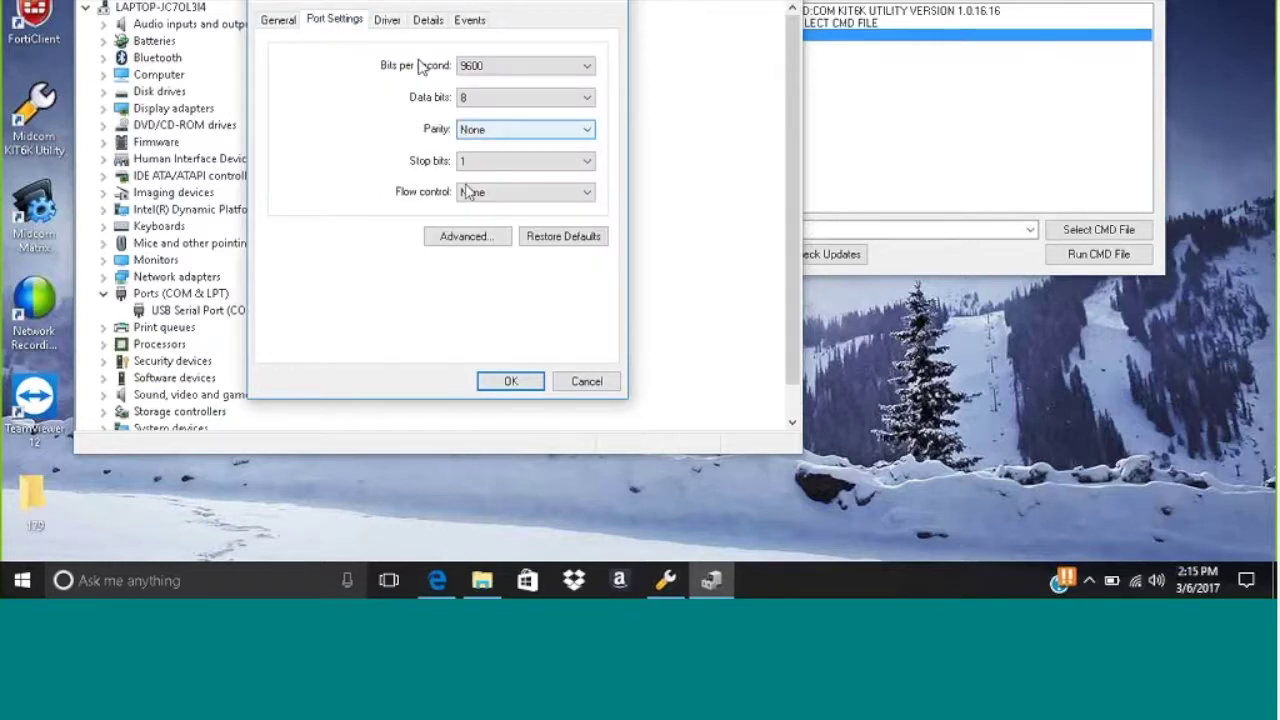
{"action": "left_click", "coordinate": [466, 240]}
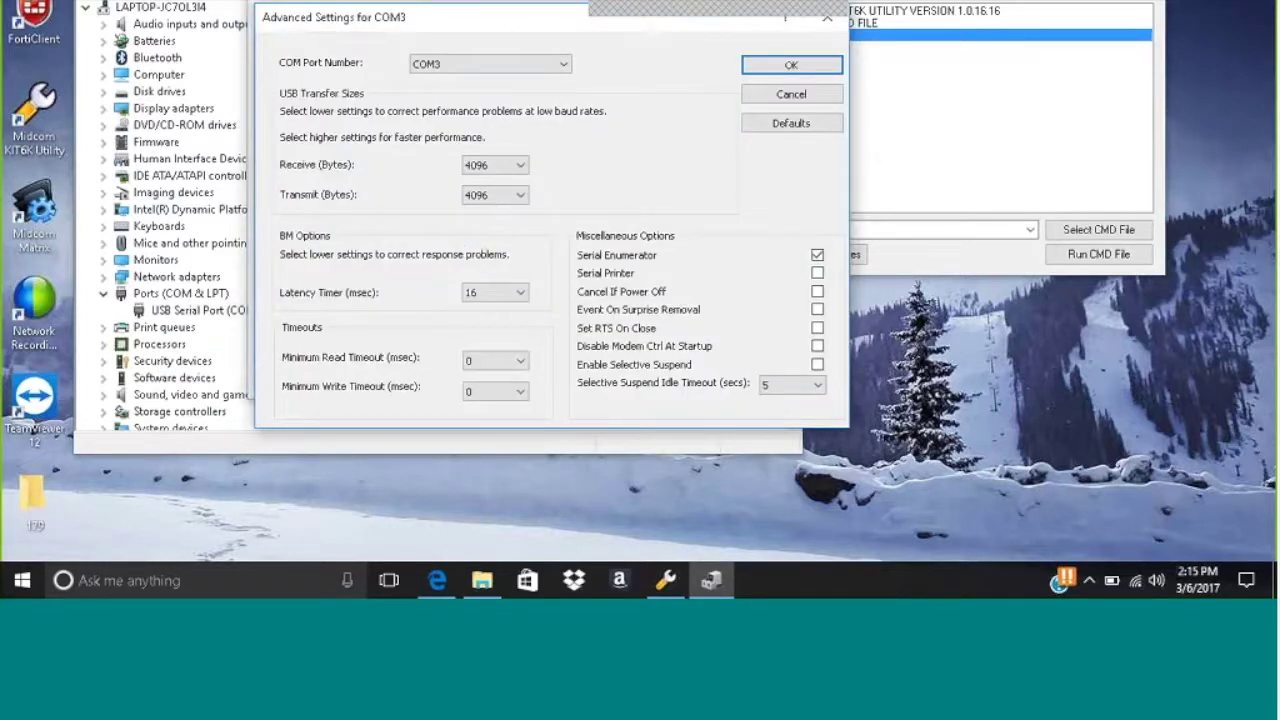
{"action": "left_click", "coordinate": [563, 64]}
{"action": "scroll", "coordinate": [563, 90], "scroll_direction": "up", "scroll_amount": 1}
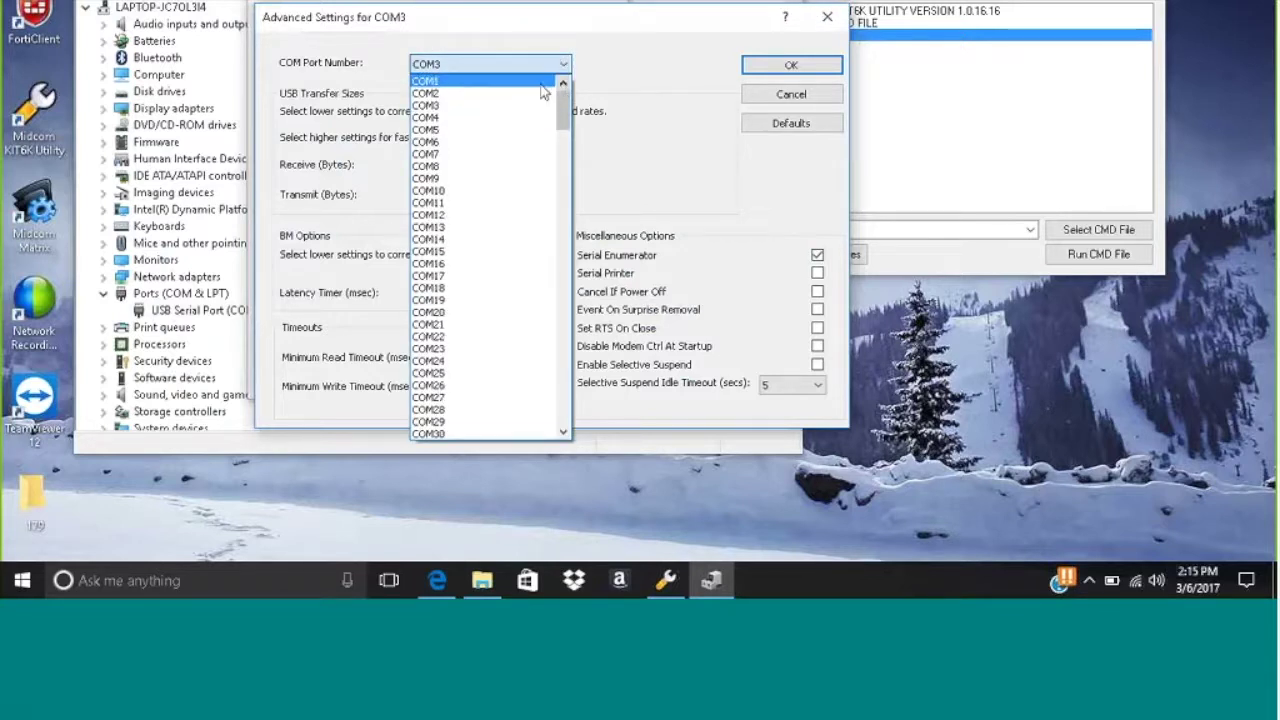
{"action": "left_click", "coordinate": [540, 81]}
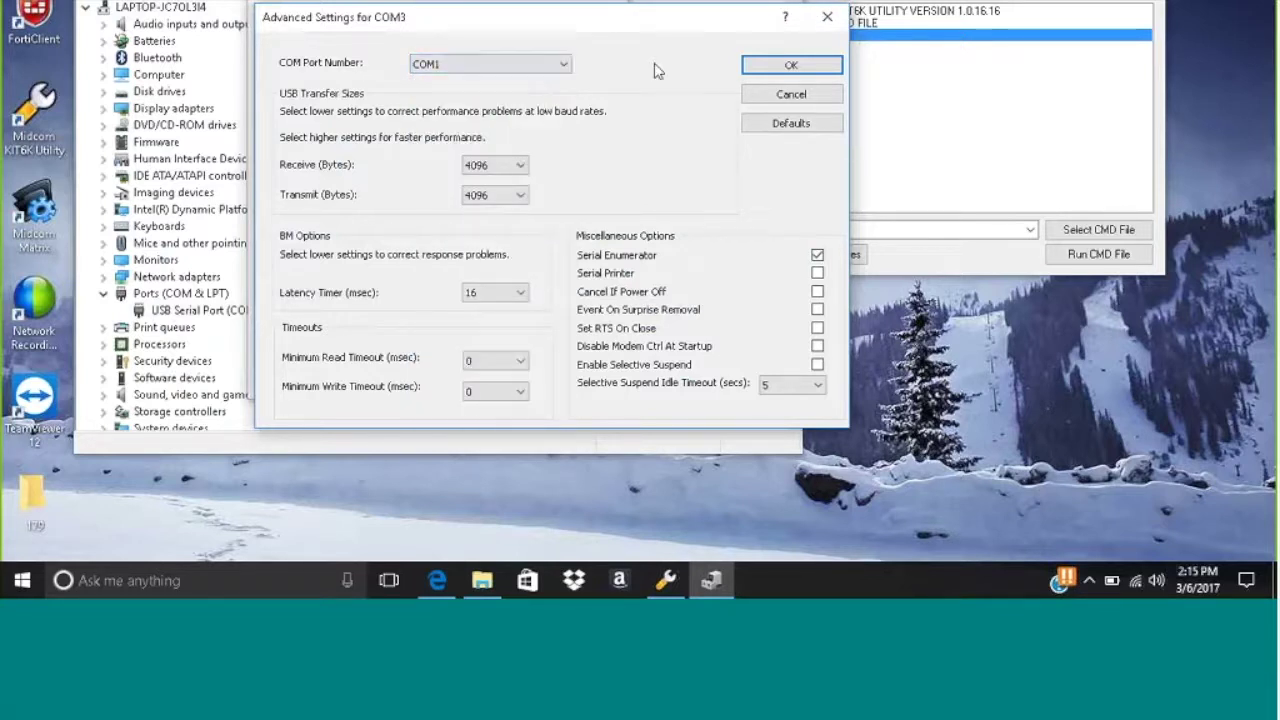
{"action": "left_click", "coordinate": [768, 68]}
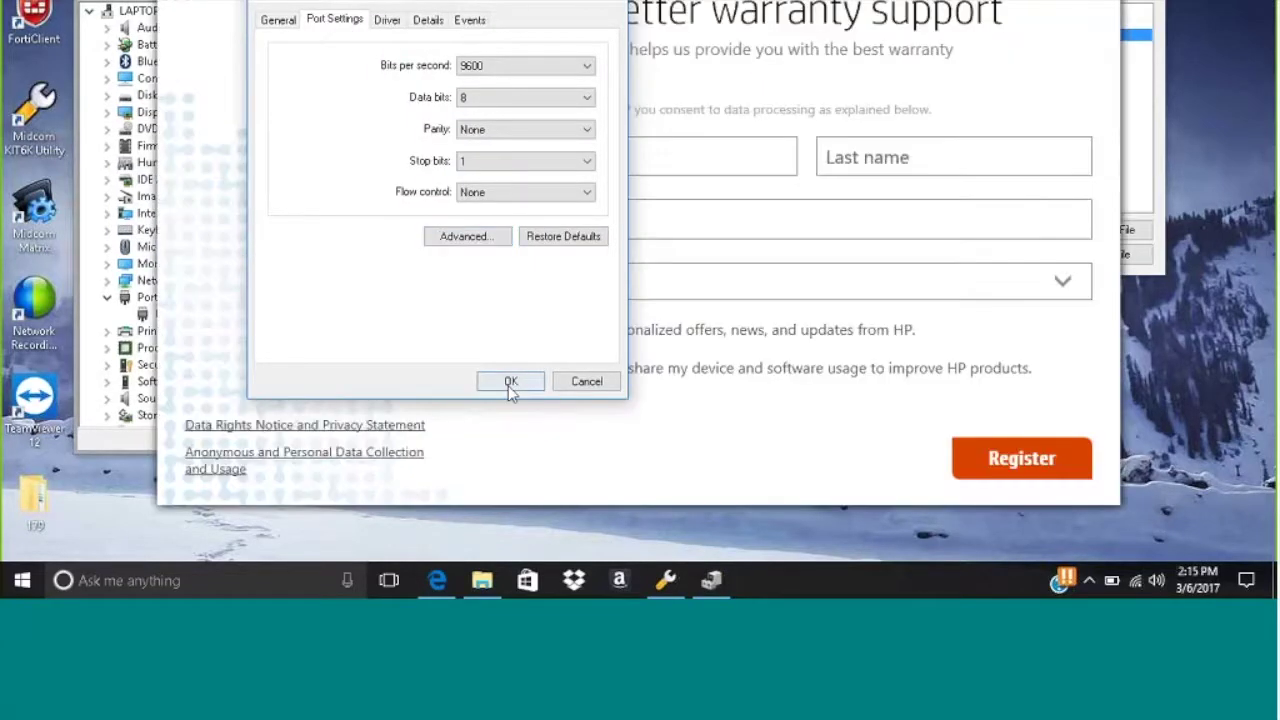
{"action": "left_click", "coordinate": [508, 383]}
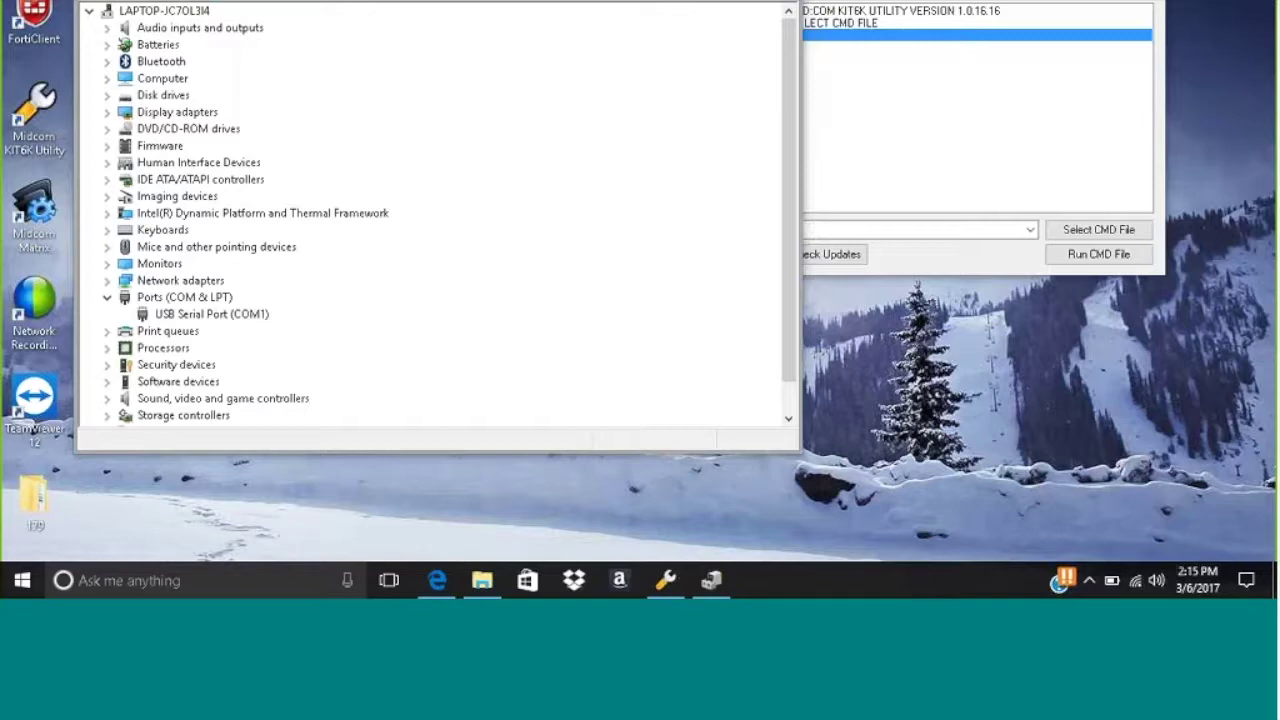
{"action": "key", "text": "alt+F4"}
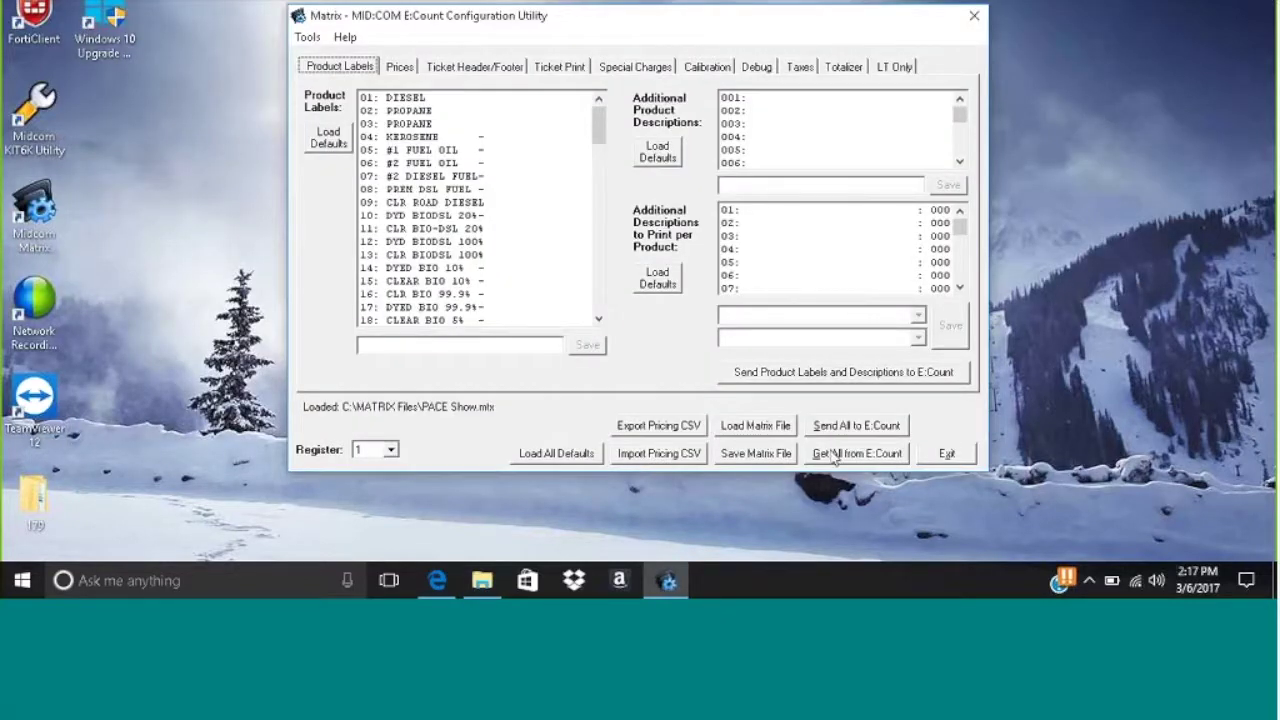
In the Matrix utility, retrieve all settings and the calibration data from the E:Count without saving the current settings
{"action": "left_click", "coordinate": [833, 455]}
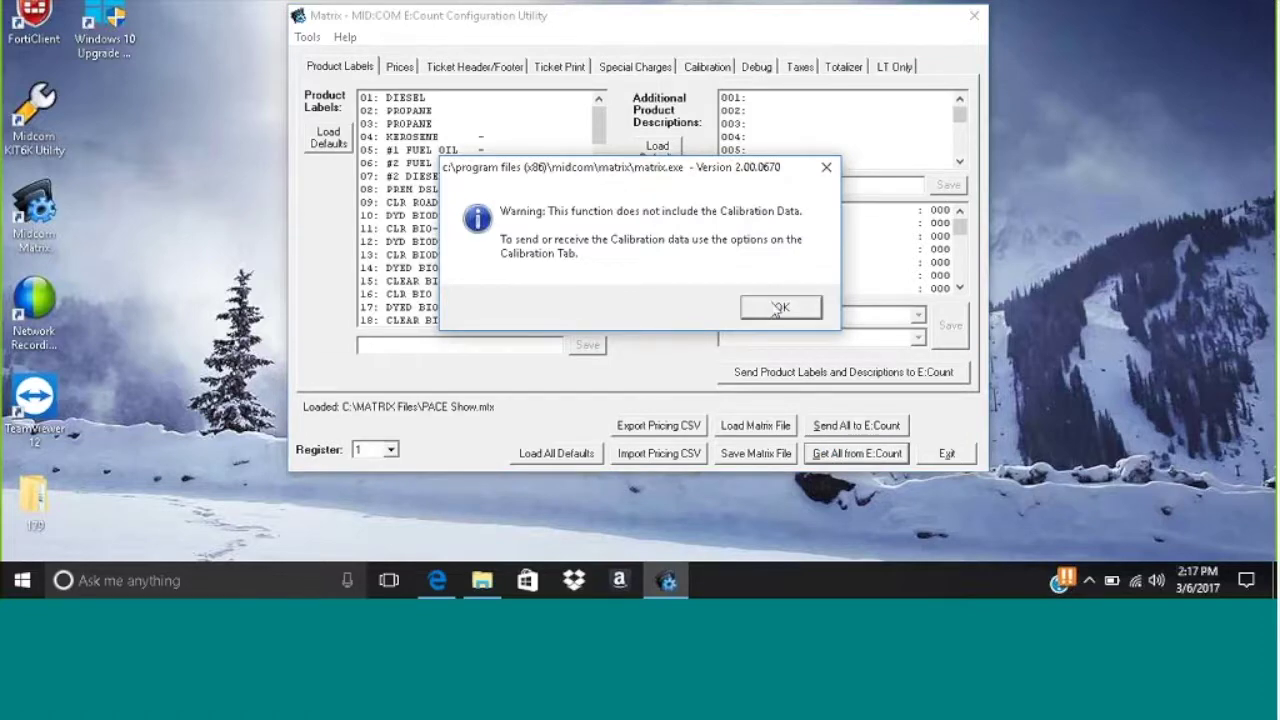
{"action": "left_click", "coordinate": [779, 308]}
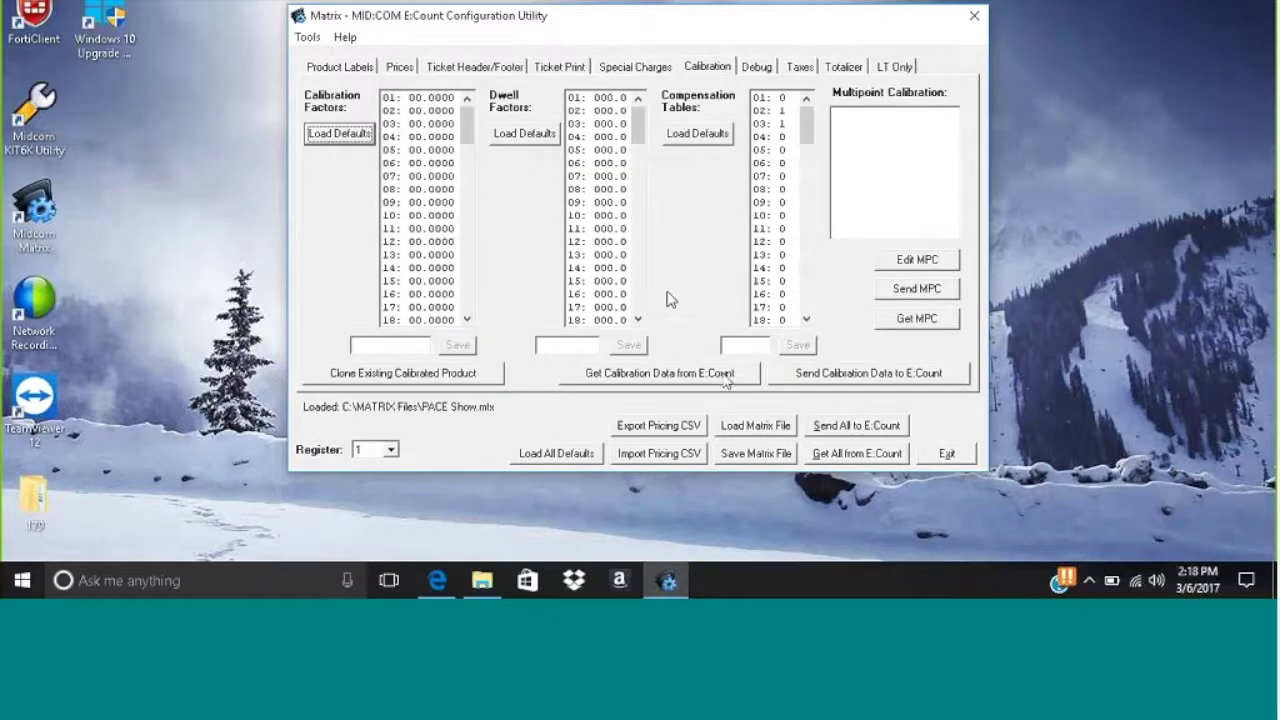
{"action": "left_click", "coordinate": [724, 373]}
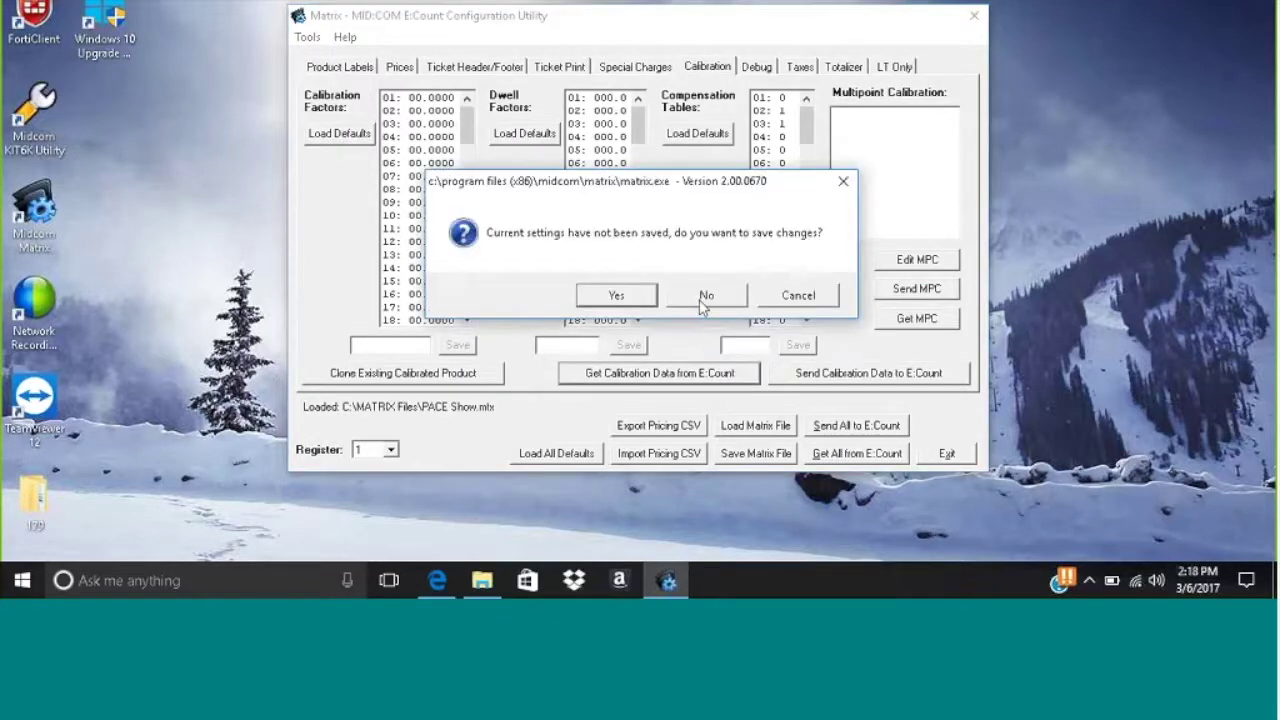
{"action": "left_click", "coordinate": [705, 296]}
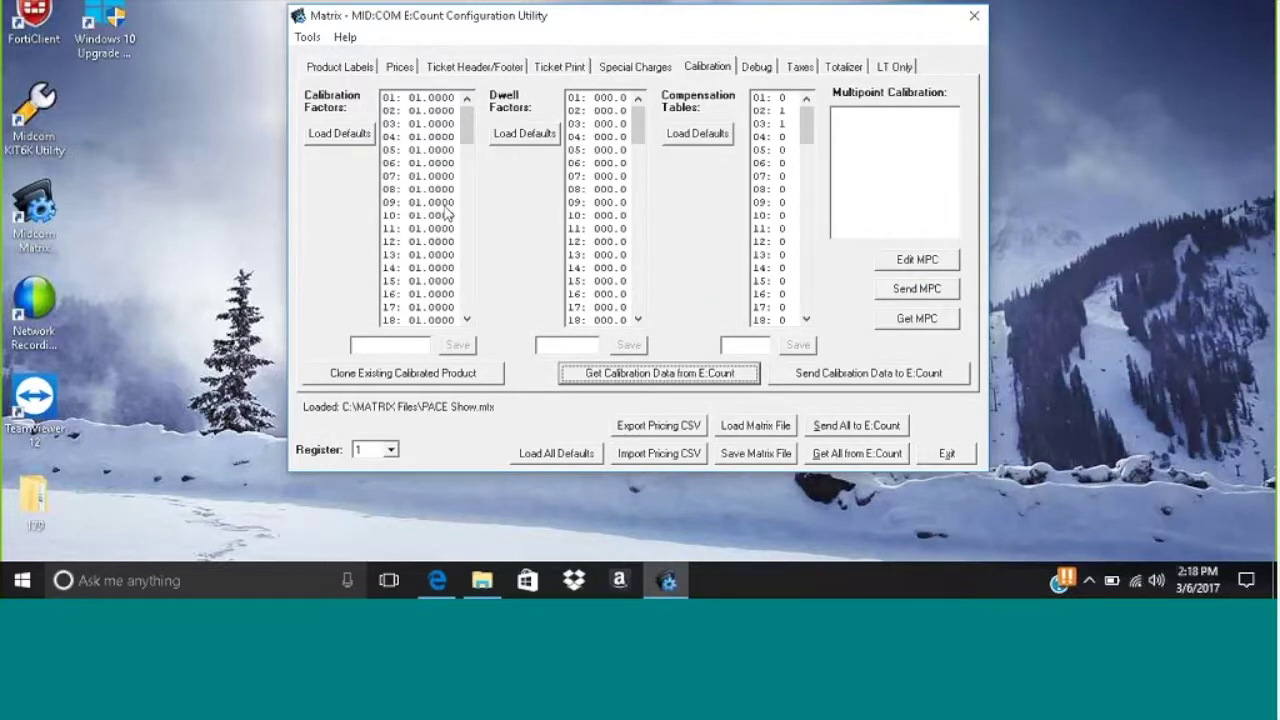
Save the retrieved configuration as the Matrix file Truck 10 SN1072 in the MATRIX Files folder, and close Matrix
{"action": "left_click", "coordinate": [350, 63]}
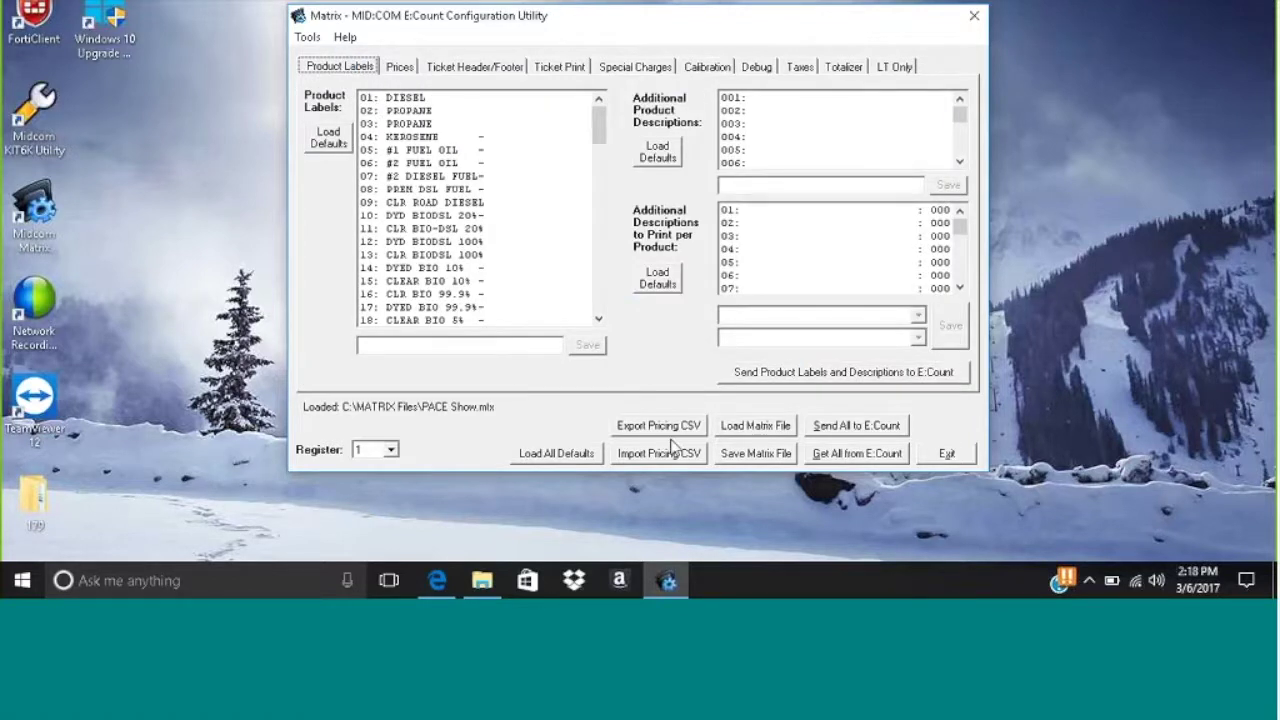
{"action": "left_click", "coordinate": [752, 453]}
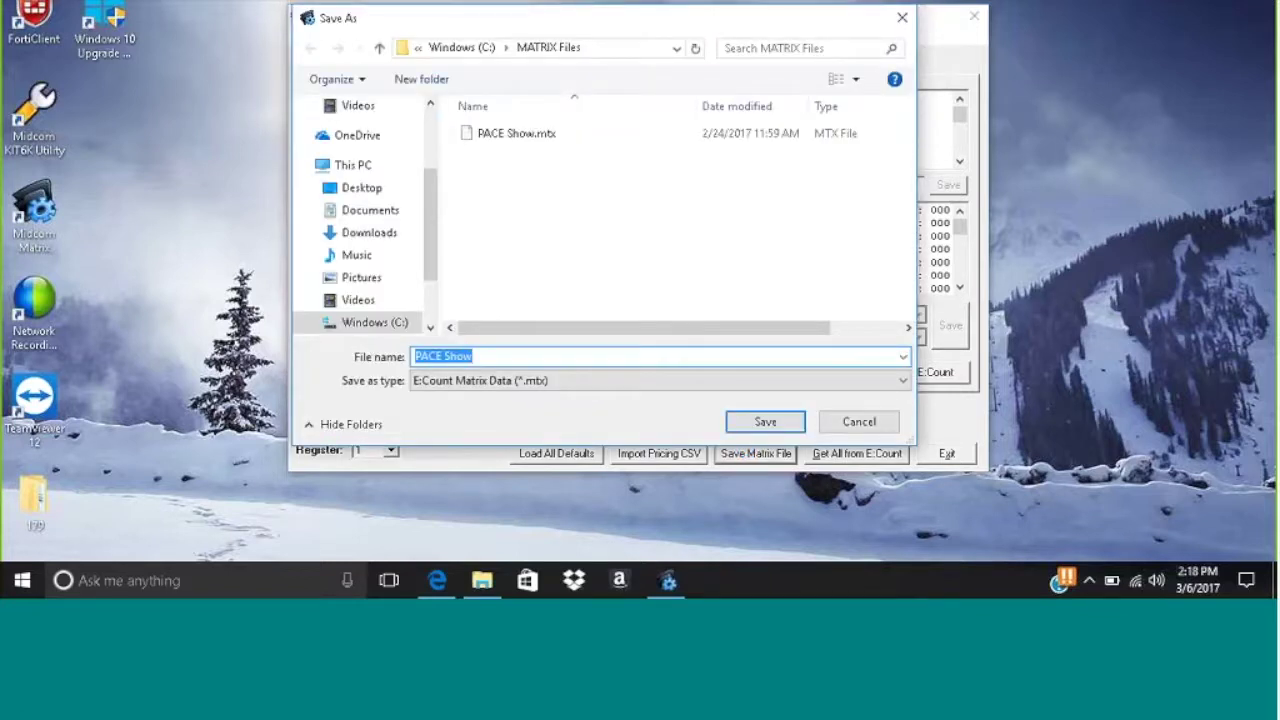
{"action": "type", "text": "Truck 10"}
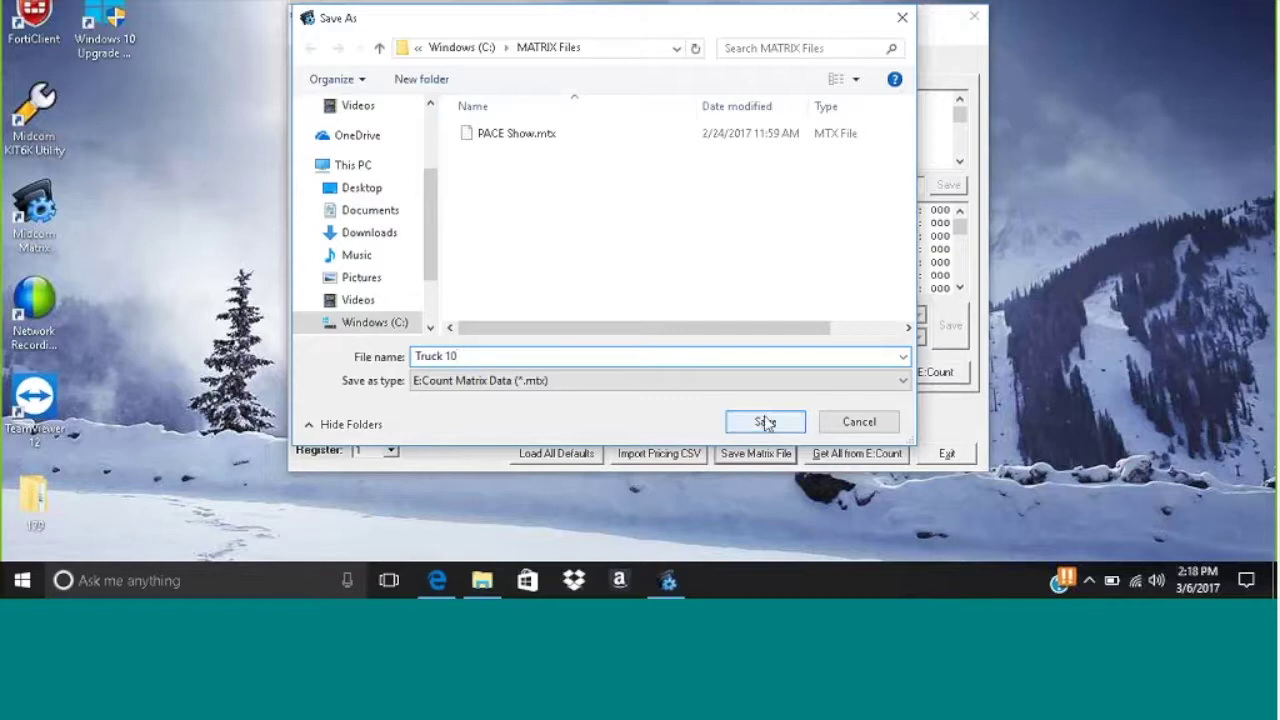
{"action": "type", "text": " SN1072"}
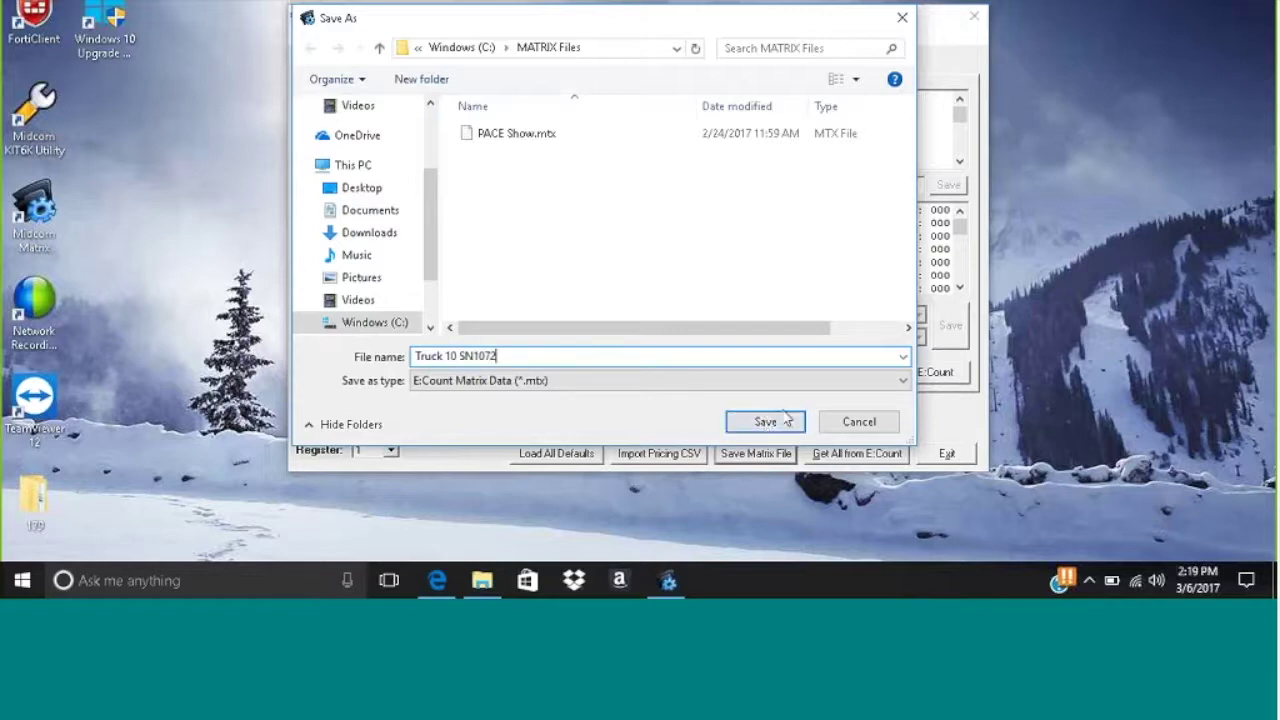
{"action": "left_click", "coordinate": [765, 422]}
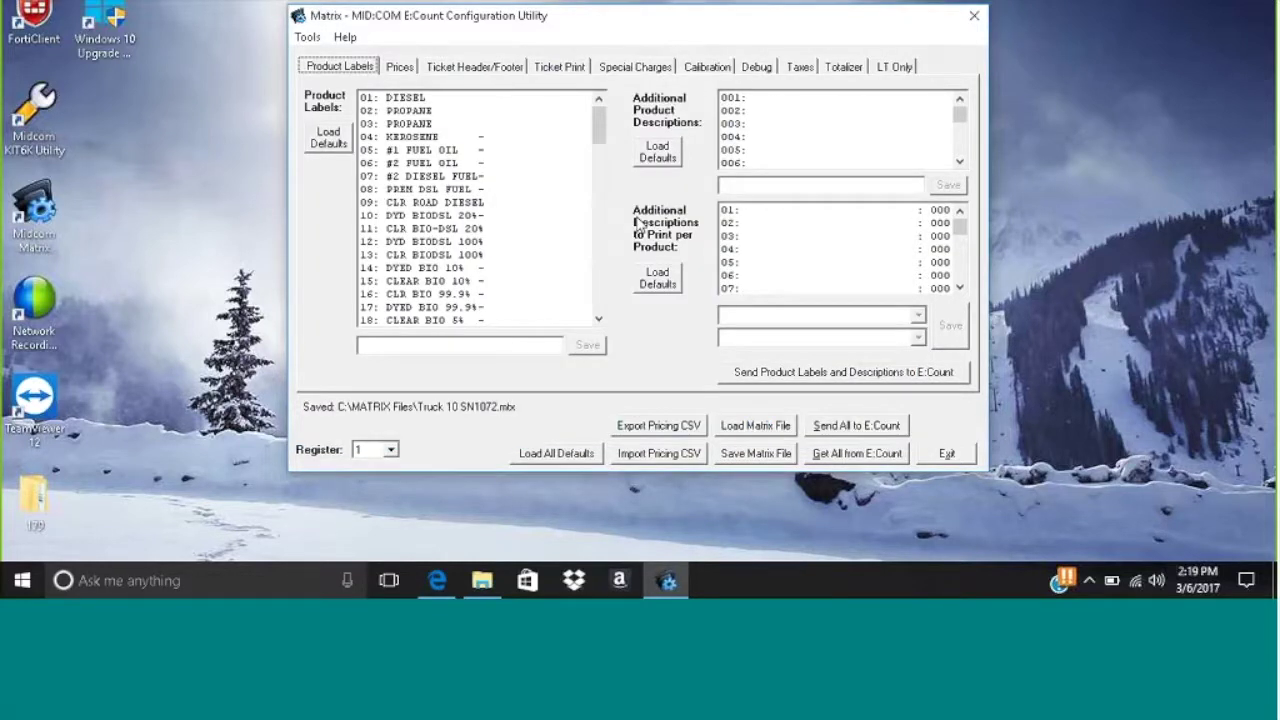
{"action": "left_click", "coordinate": [975, 20]}
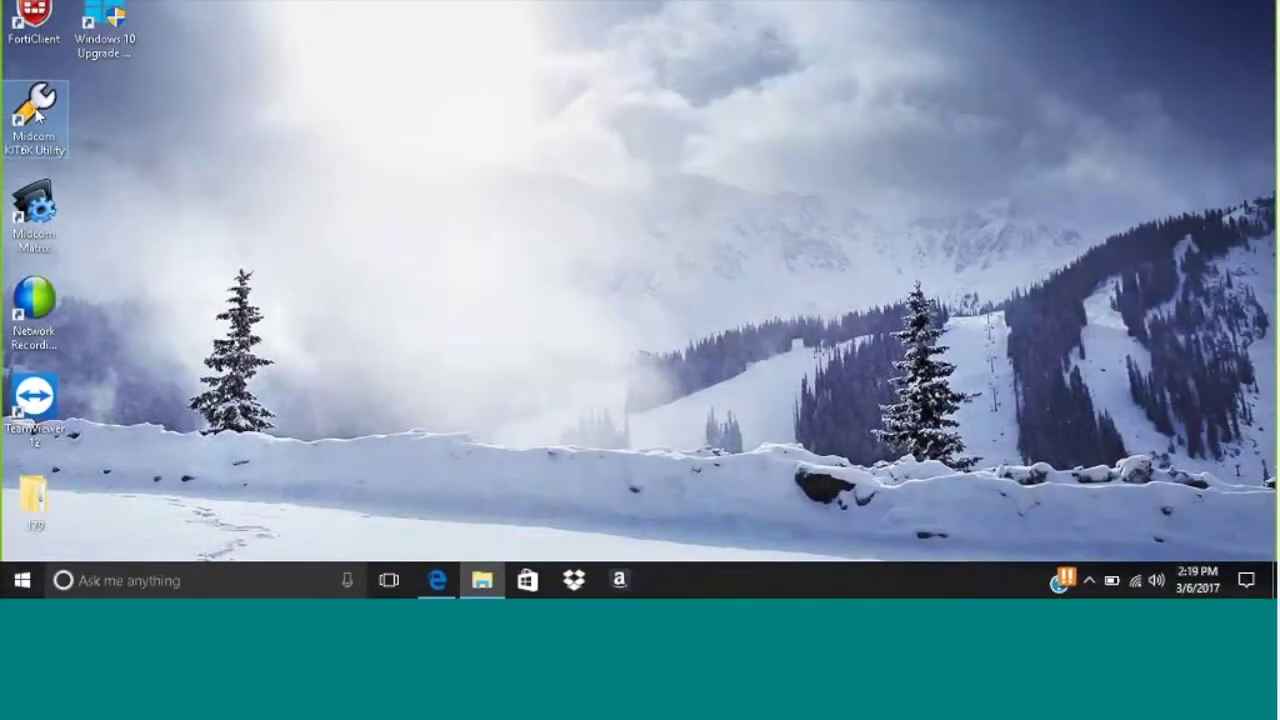
Launch the Midcom KIT6K Utility and load the E179E0 CMD file from the Desktop's 179 firmware folder to start the update
{"action": "double_click", "coordinate": [37, 115]}
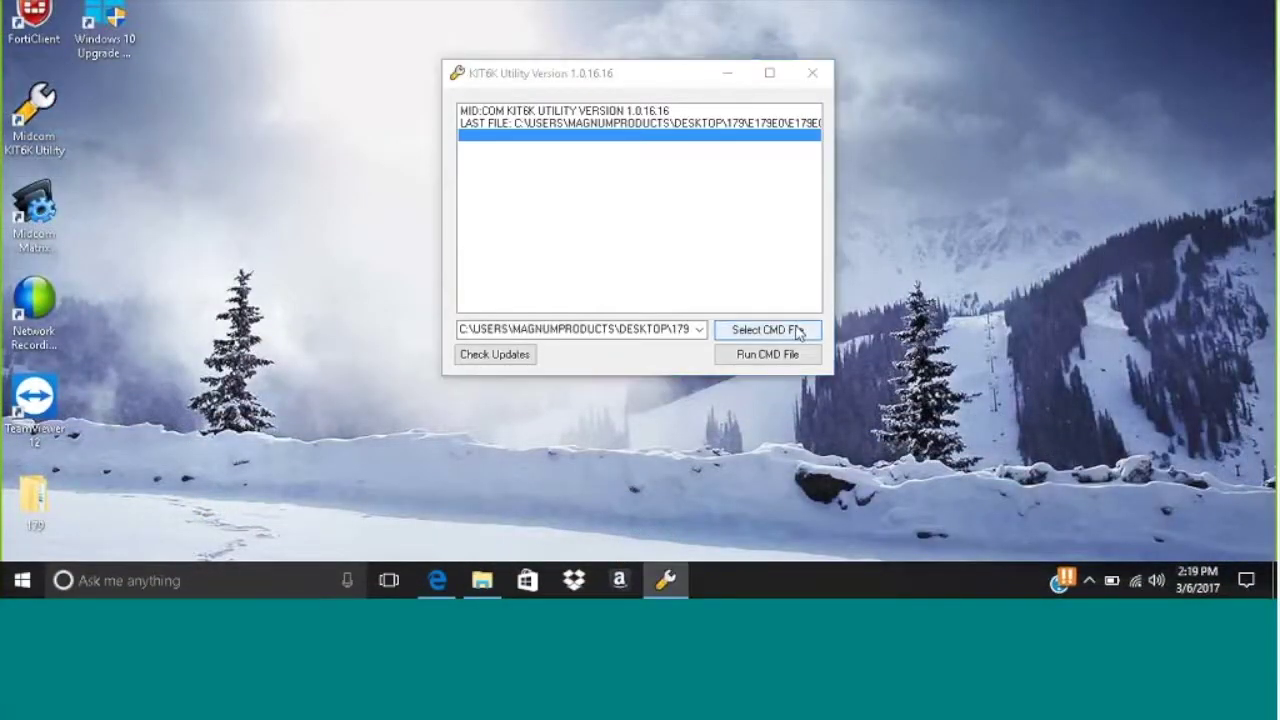
{"action": "left_click", "coordinate": [798, 331]}
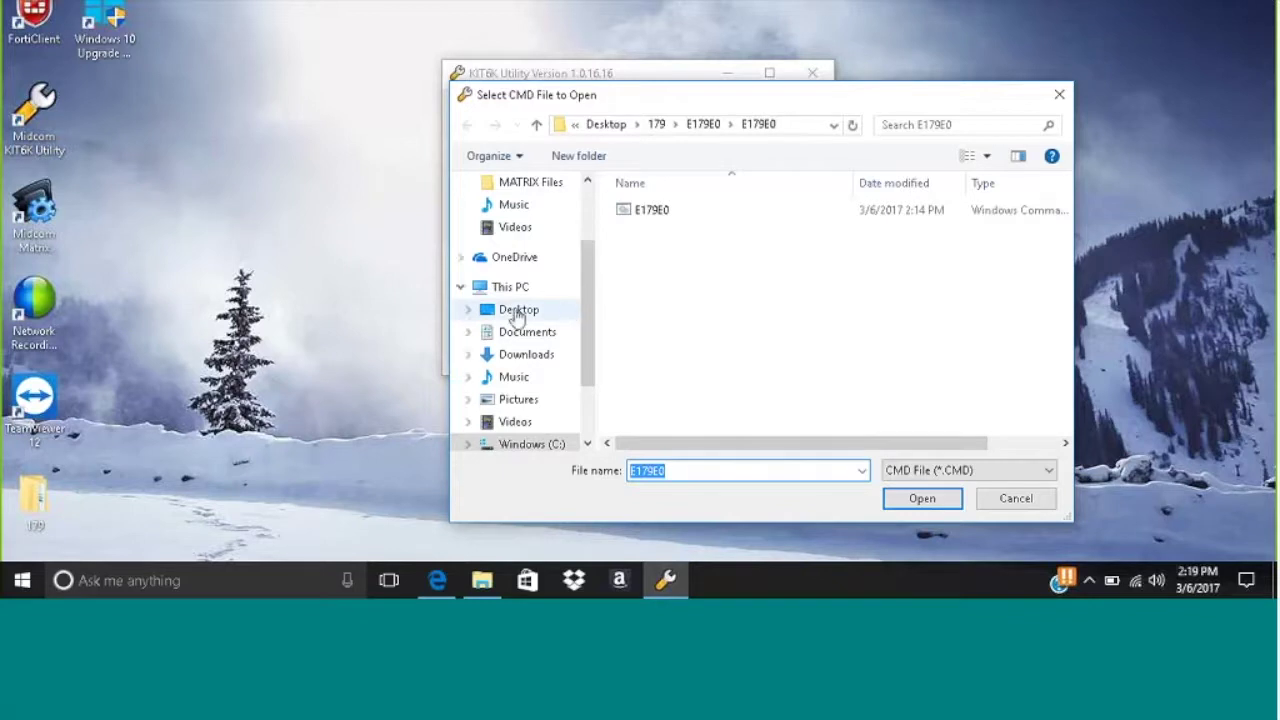
{"action": "left_click", "coordinate": [517, 312]}
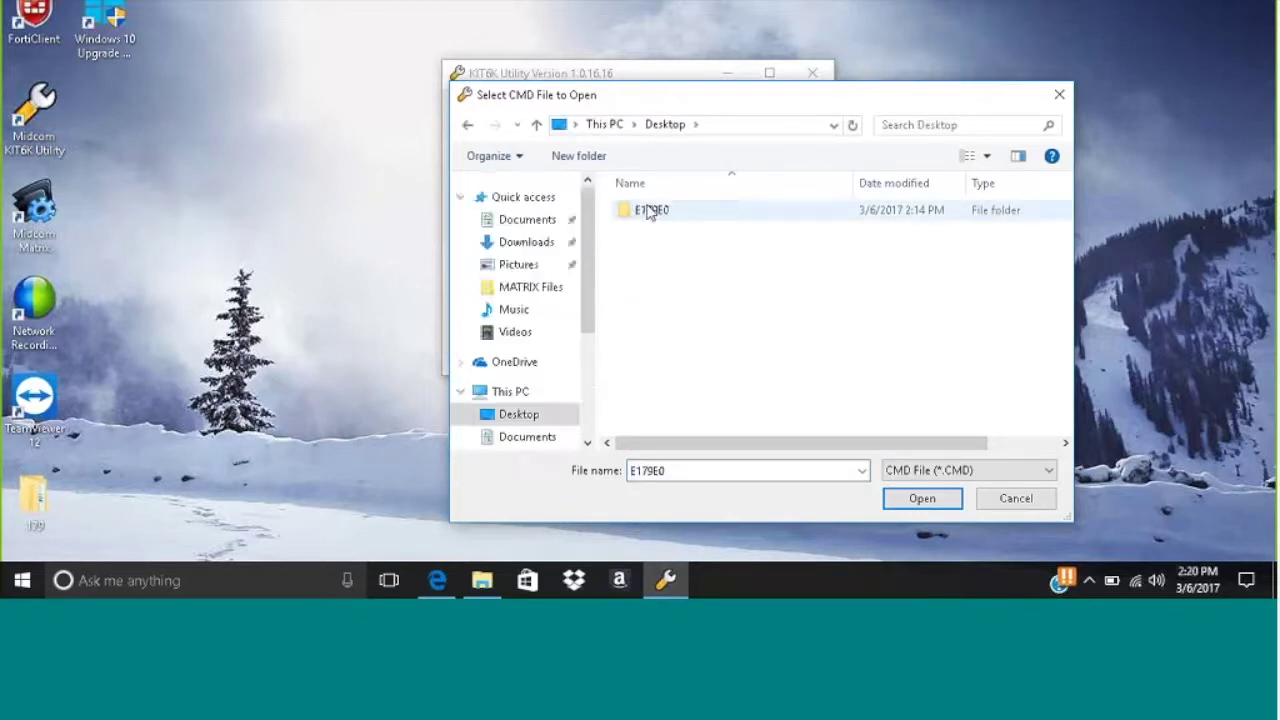
{"action": "double_click", "coordinate": [648, 210]}
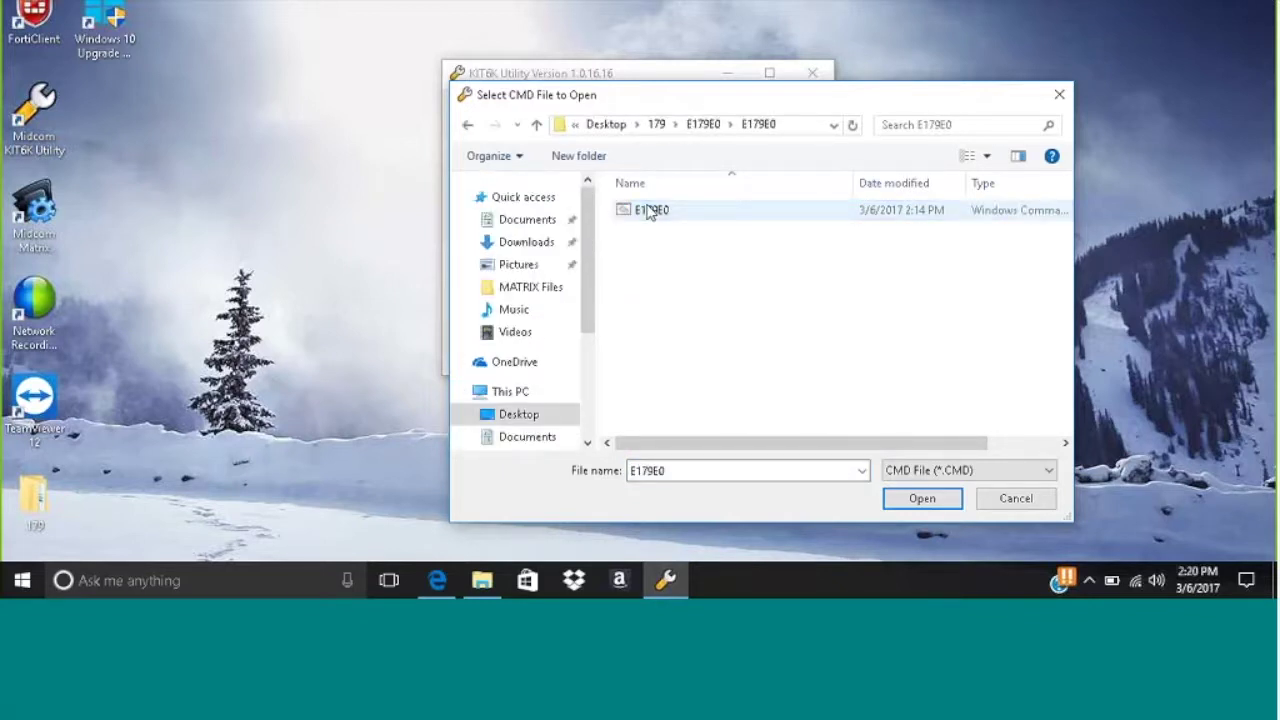
{"action": "double_click", "coordinate": [650, 210]}
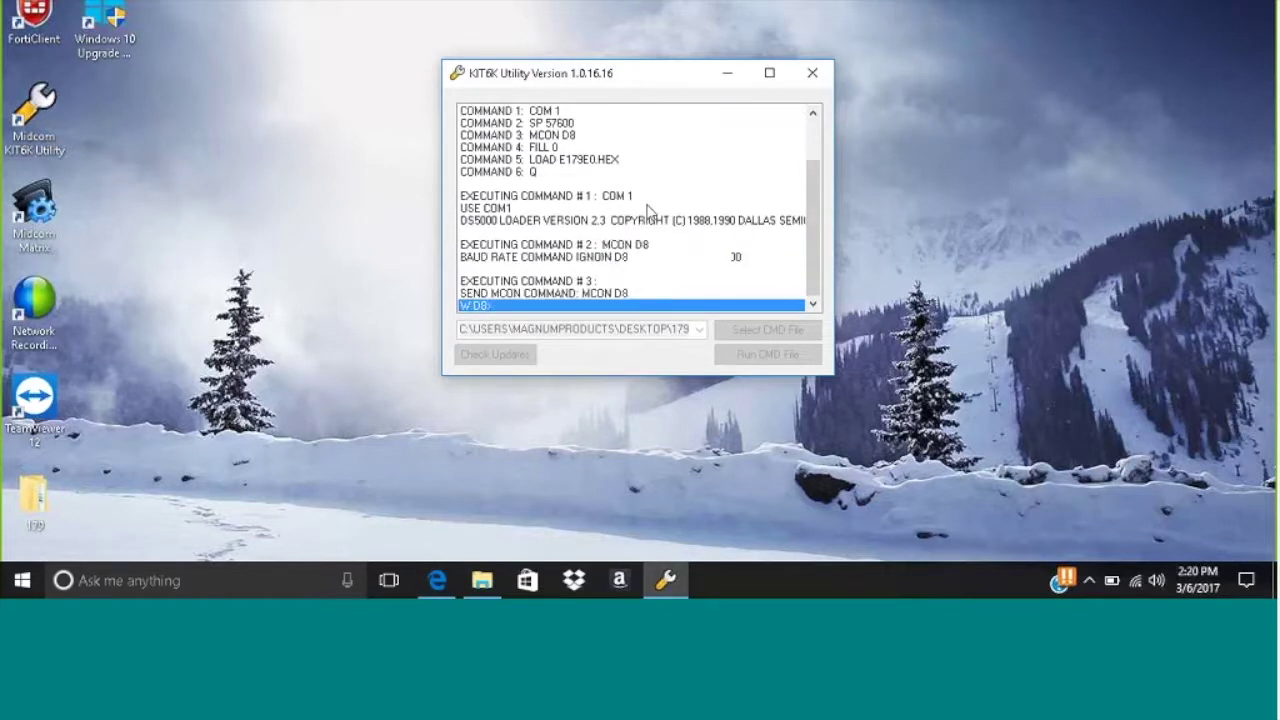